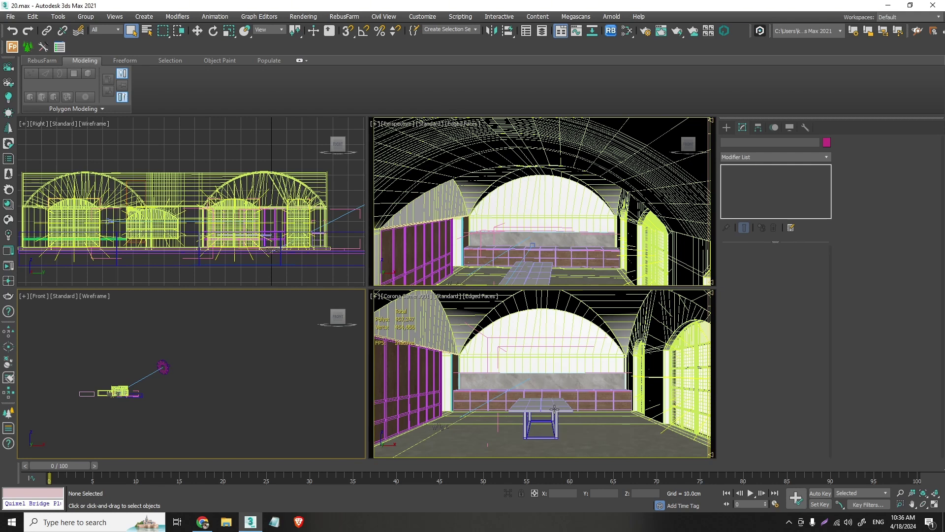
# Select the Table_Wooden group and switch the camera viewport to a perspective view framed on the near end of the tabletop.
pyautogui.click(554, 408)
pyautogui.rightClick(555, 408)
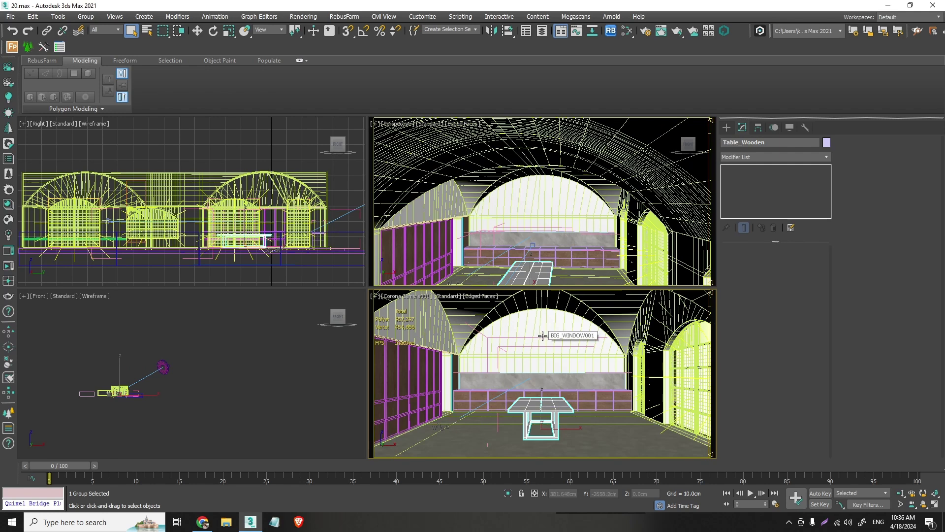
pyautogui.click(558, 361)
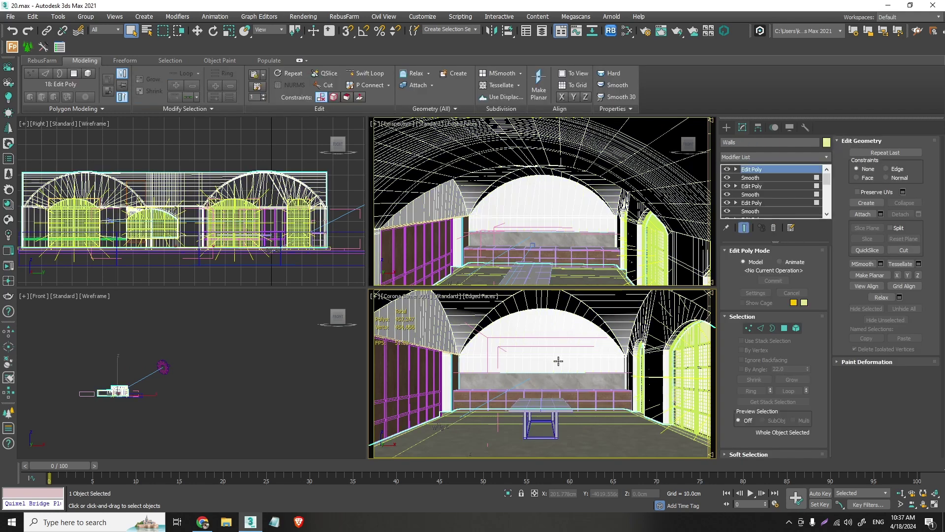
pyautogui.click(532, 429)
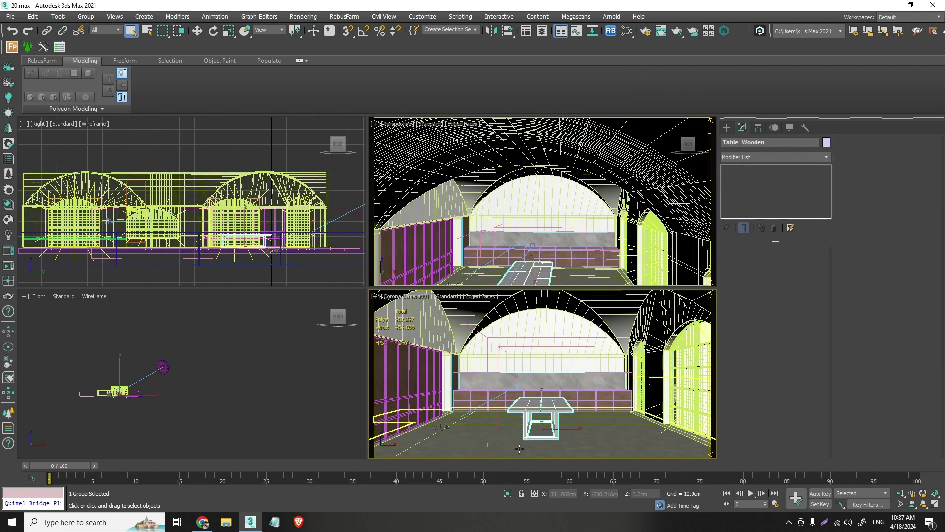
pyautogui.press('p')
pyautogui.scroll(3, 563, 408)
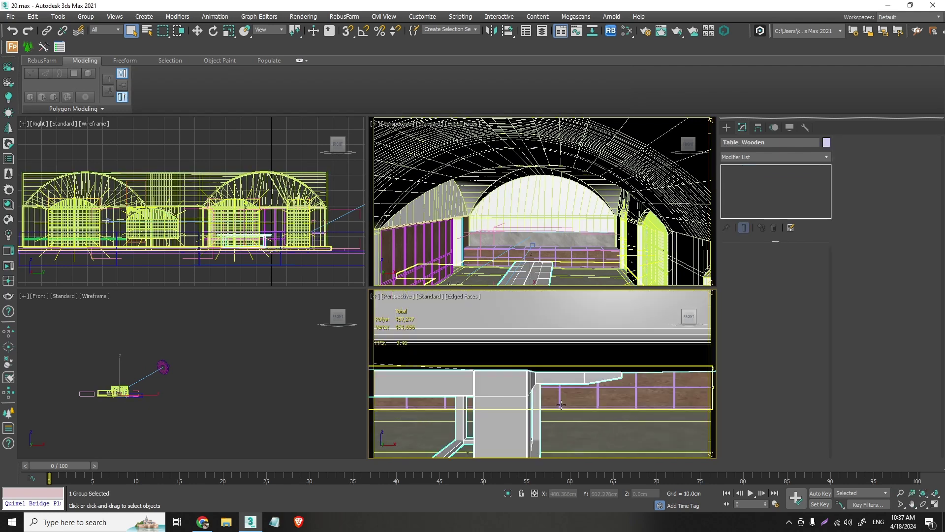
pyautogui.scroll(-1, 547, 398)
pyautogui.keyDown('alt'); pyautogui.moveTo(547, 398); pyautogui.dragTo(517, 401, button='middle'); pyautogui.keyUp('alt')
pyautogui.scroll(2, 554, 379)
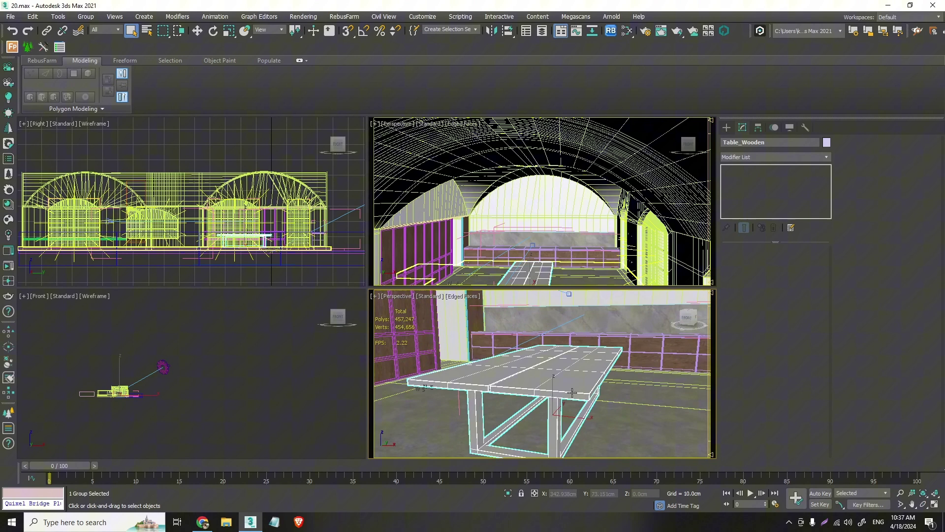
pyautogui.moveTo(561, 374); pyautogui.dragTo(517, 389, button='middle')
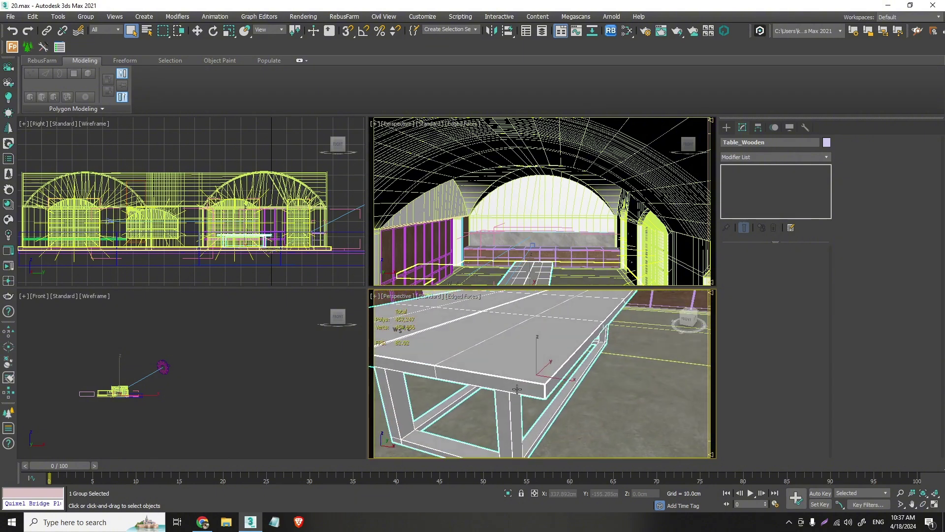
# Run a Corona interactive render of the tabletop corner, examine the wood surface and edges up close, and close the render.
pyautogui.click(8, 266)
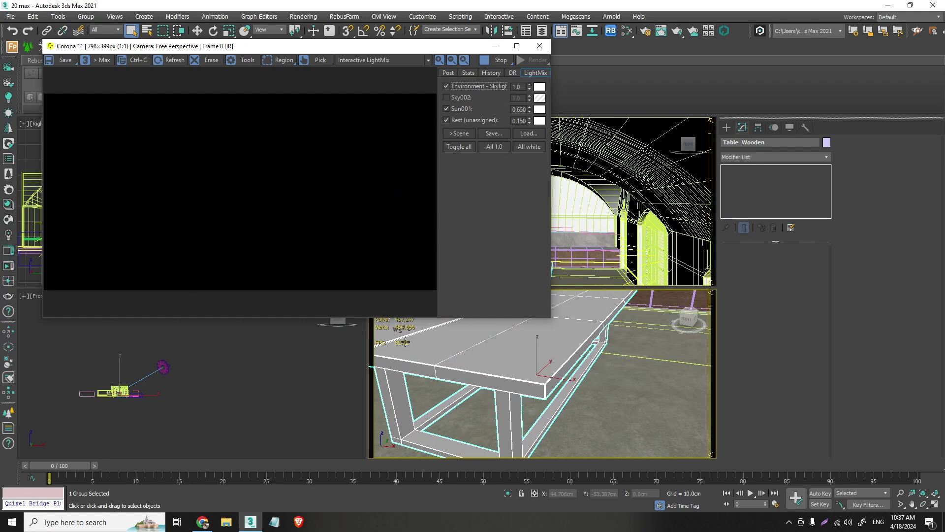
pyautogui.scroll(4, 536, 387)
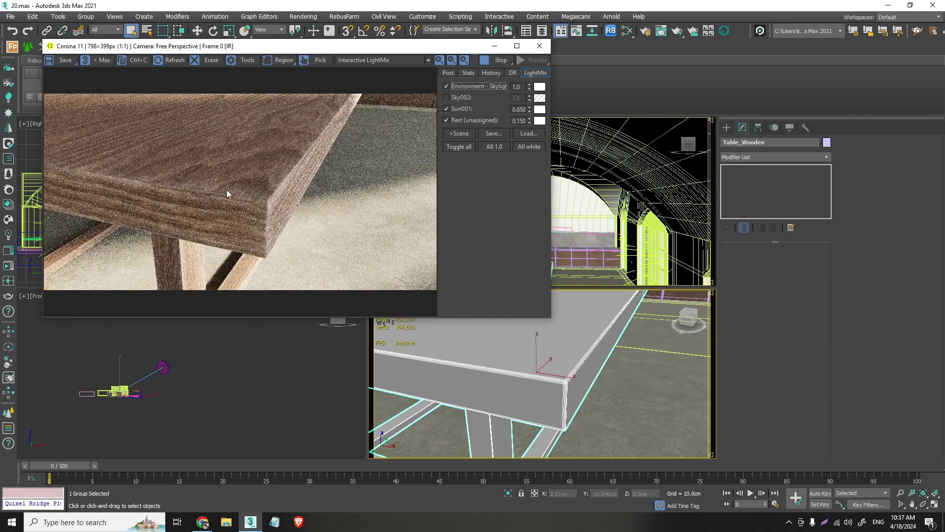
pyautogui.click(480, 379)
pyautogui.scroll(-2, 480, 379)
pyautogui.moveTo(480, 379); pyautogui.dragTo(493, 391, button='middle')
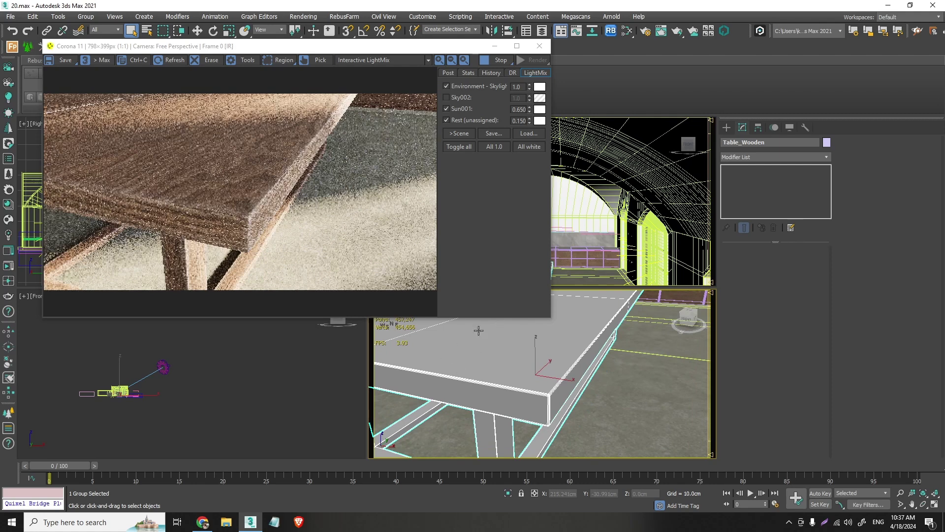
pyautogui.click(540, 46)
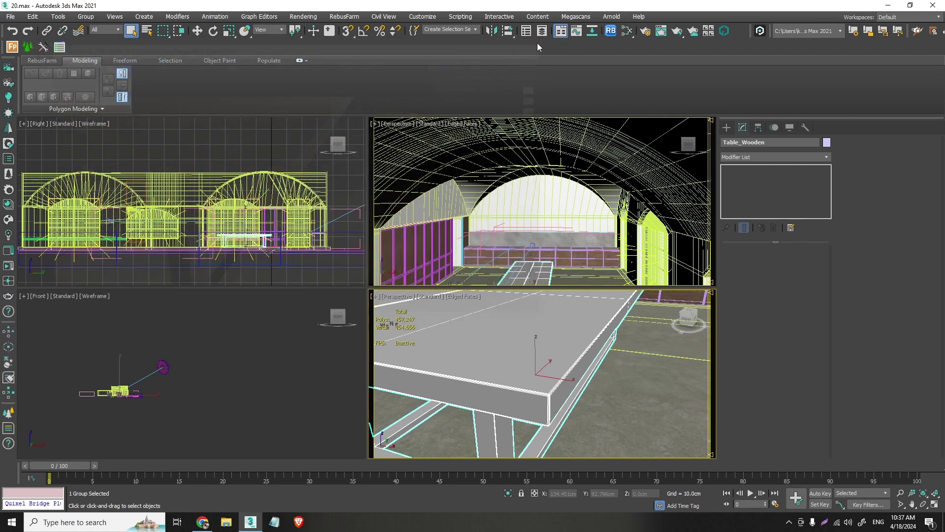
pyautogui.scroll(-3, 474, 347)
pyautogui.moveTo(472, 344); pyautogui.dragTo(621, 349, button='middle')
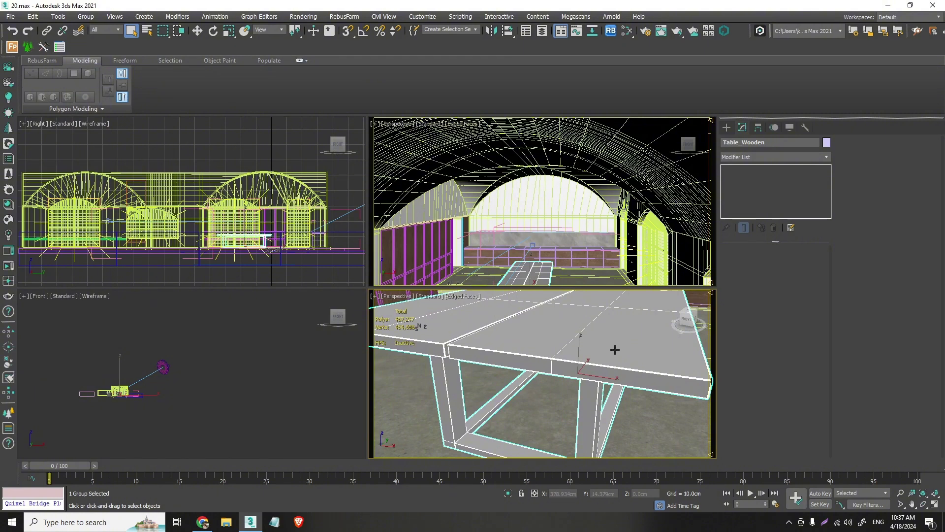
pyautogui.moveTo(615, 350); pyautogui.dragTo(606, 322, button='middle')
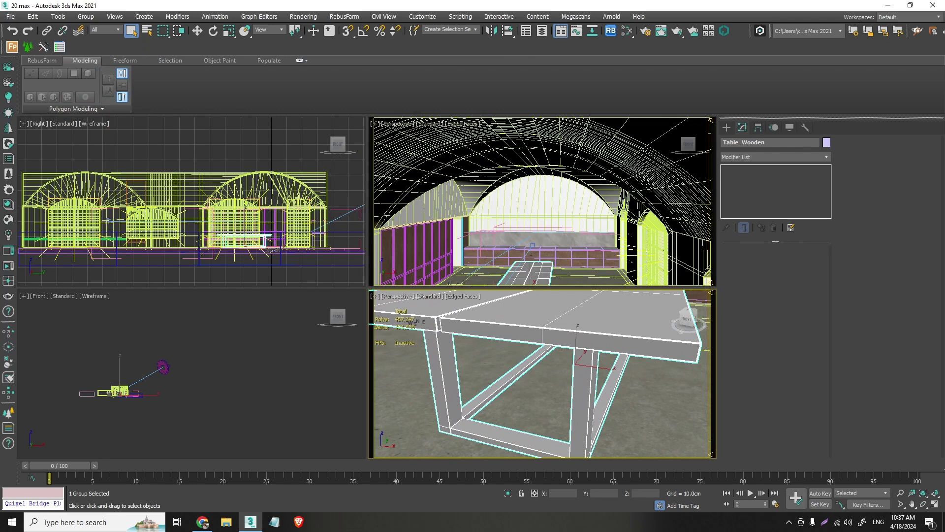
pyautogui.click(825, 157)
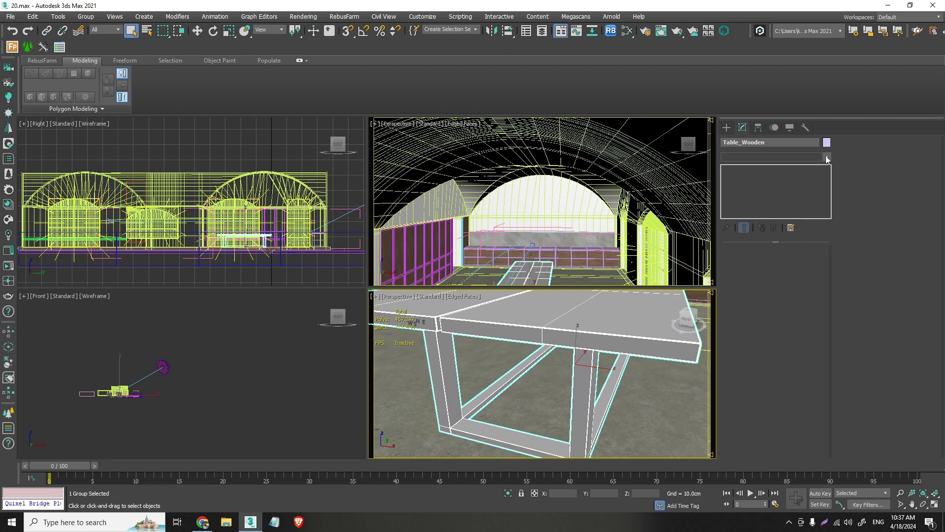
pyautogui.press('d')
pyautogui.scroll(-10, 817, 158)
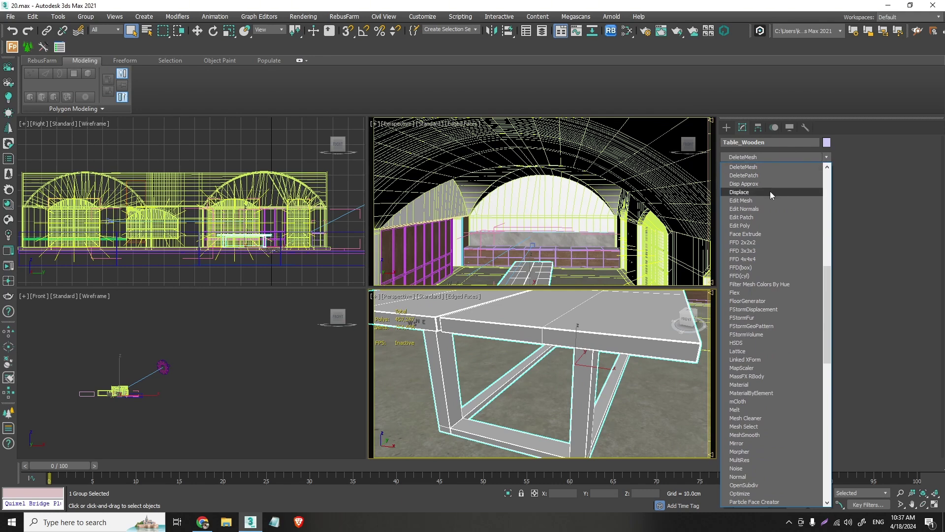
pyautogui.press('d')
pyautogui.press('d')
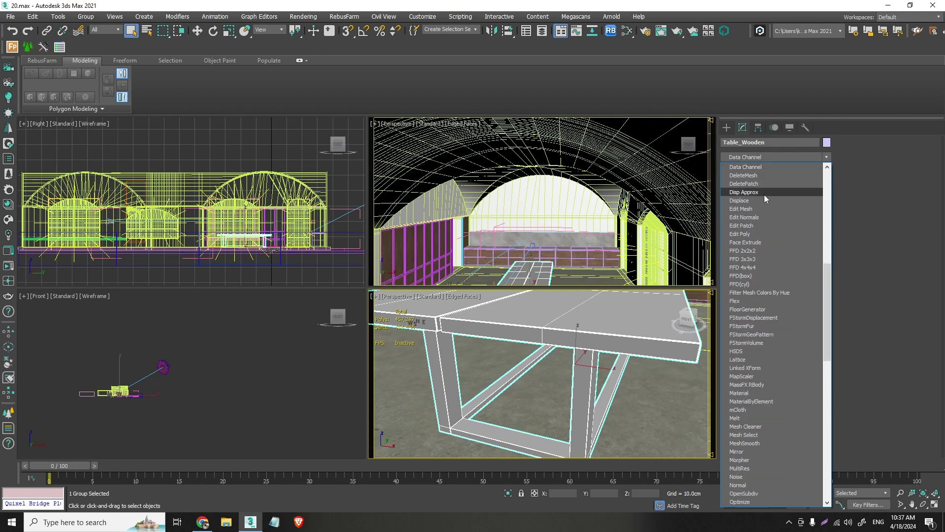
pyautogui.click(766, 168)
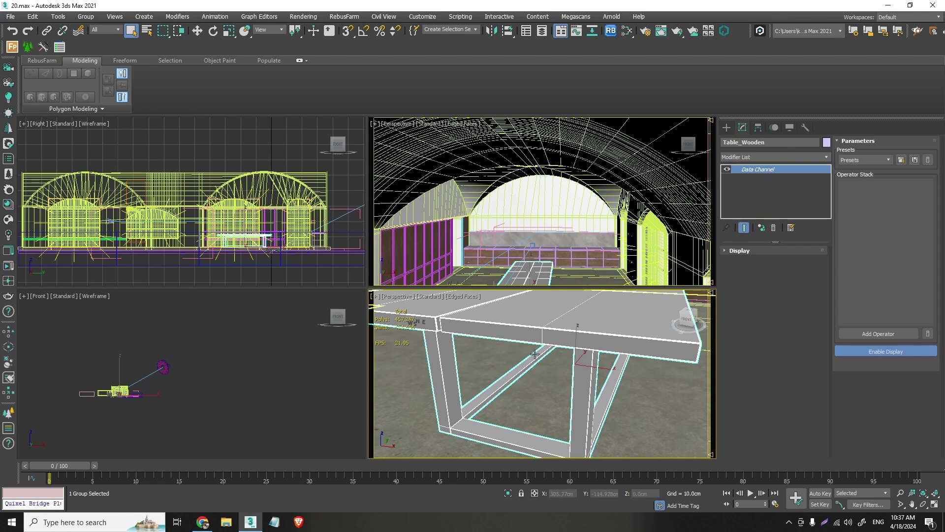
pyautogui.click(747, 252)
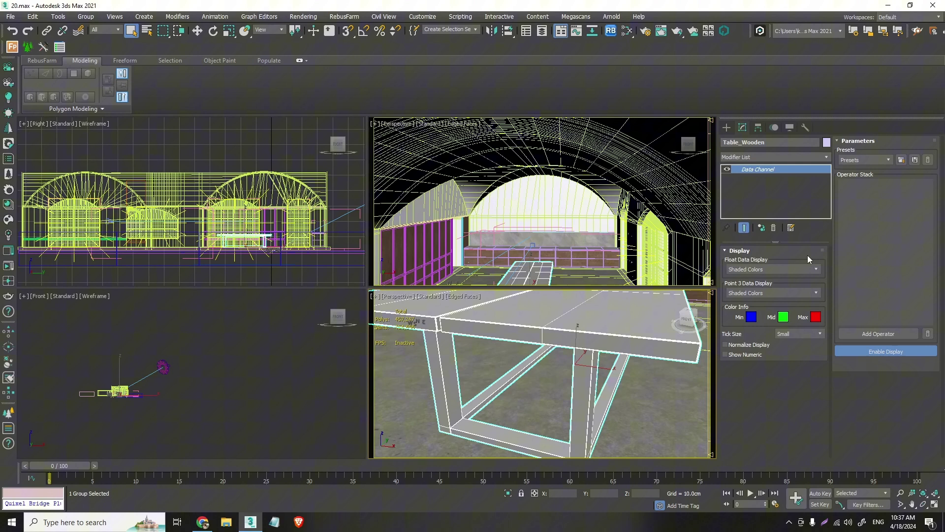
pyautogui.keyDown('alt'); pyautogui.moveTo(536, 330); pyautogui.dragTo(553, 363, button='middle'); pyautogui.keyUp('alt')
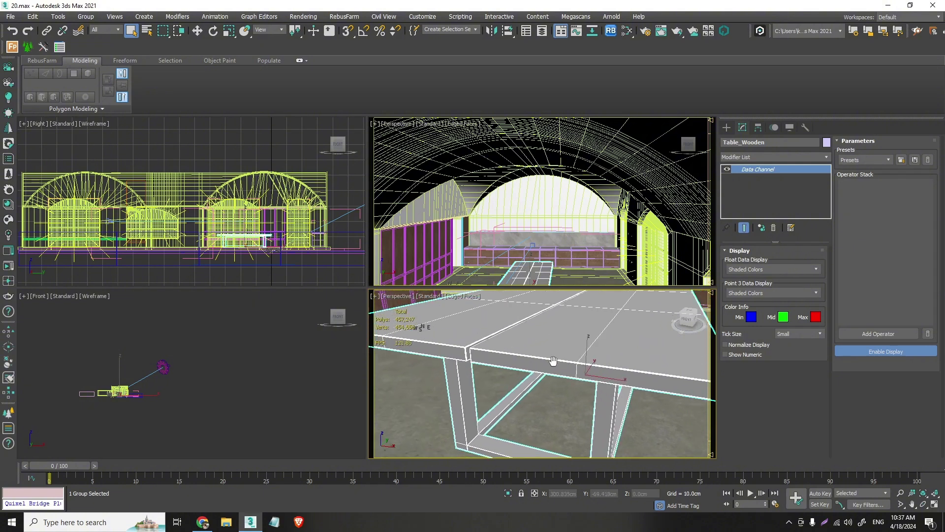
pyautogui.click(776, 230)
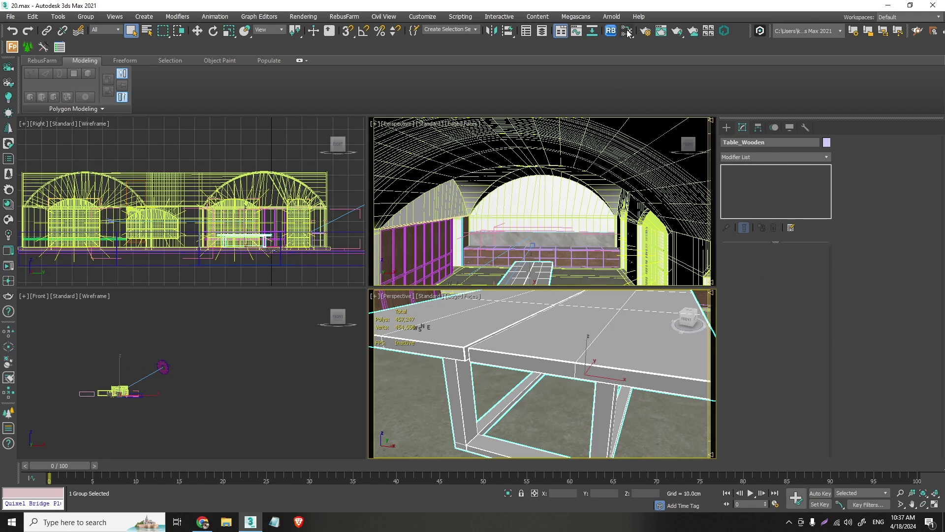
# Open the Slate Material Editor and pick the tabletop's material from the viewport into an empty area of the CORONA Poliigon view.
pyautogui.press('m')
pyautogui.scroll(-4, 524, 324)
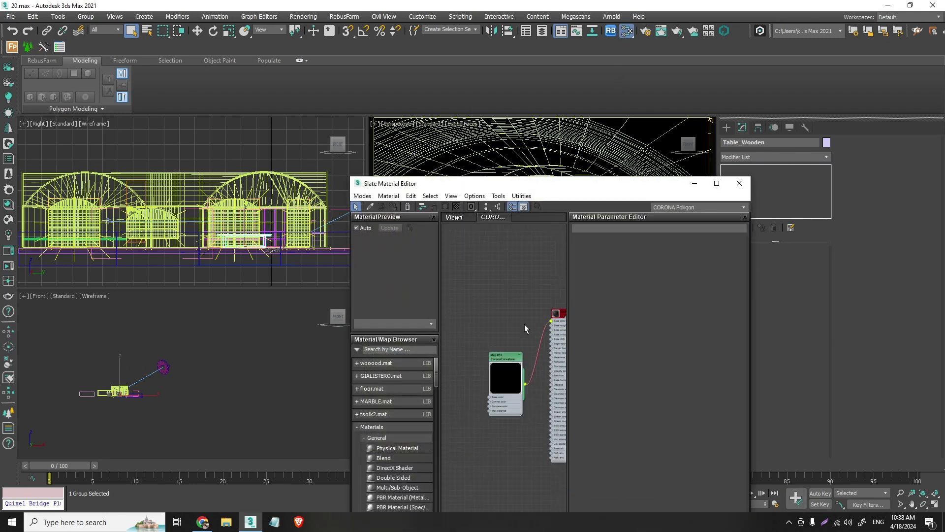
pyautogui.moveTo(542, 190); pyautogui.dragTo(250, 58)
pyautogui.moveTo(229, 240); pyautogui.dragTo(194, 108, button='middle')
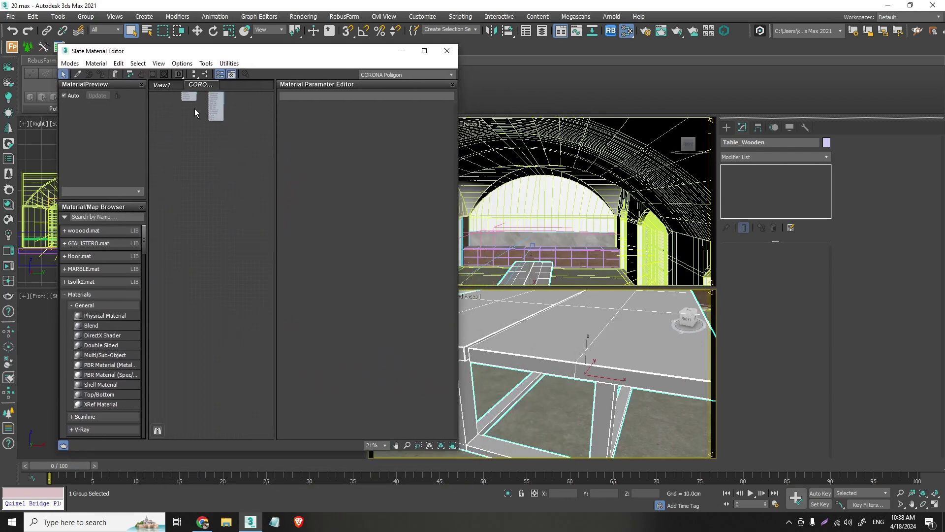
pyautogui.click(78, 74)
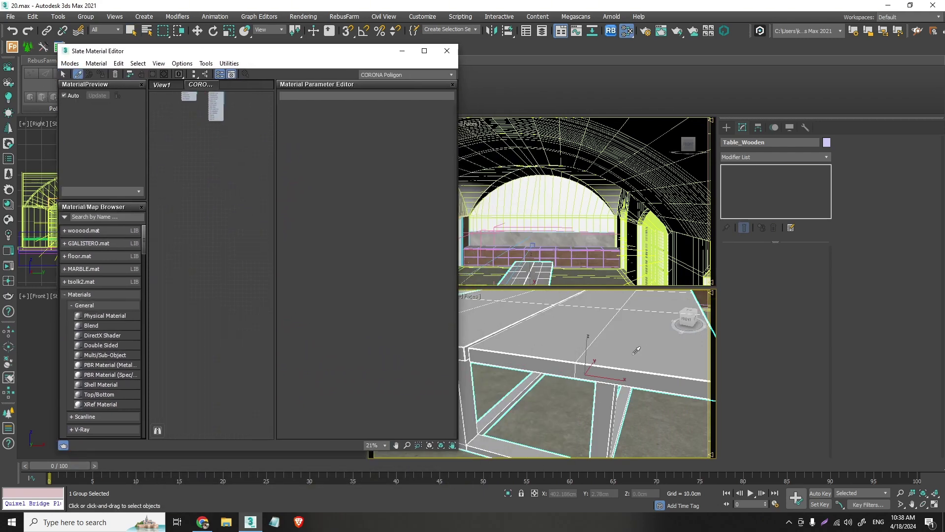
pyautogui.click(612, 336)
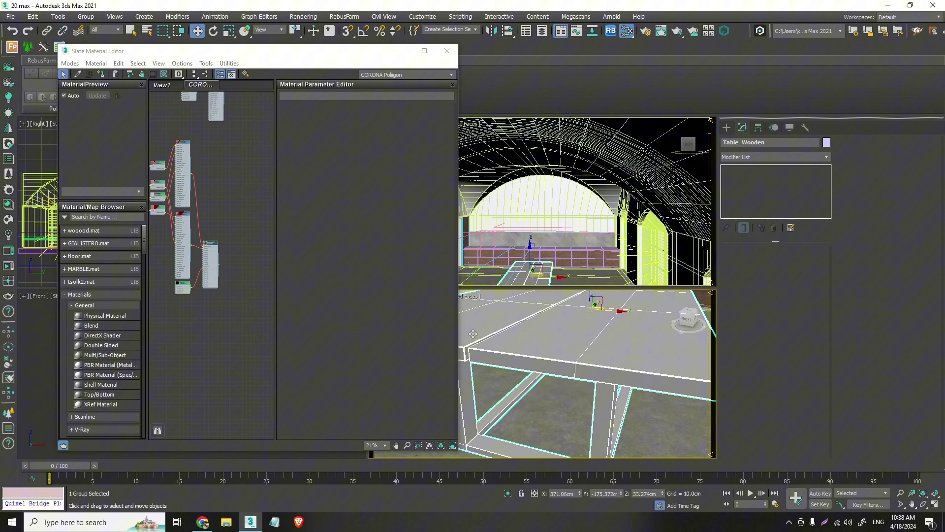
# Move the layered material node clear of its input nodes and maximize the material editor.
pyautogui.moveTo(203, 228); pyautogui.dragTo(229, 234, button='middle')
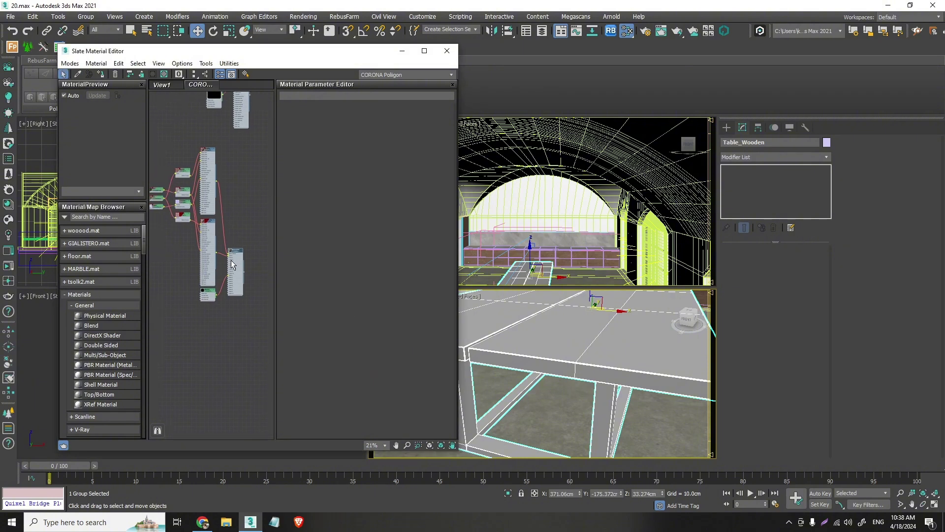
pyautogui.moveTo(231, 264); pyautogui.dragTo(256, 218)
pyautogui.click(424, 51)
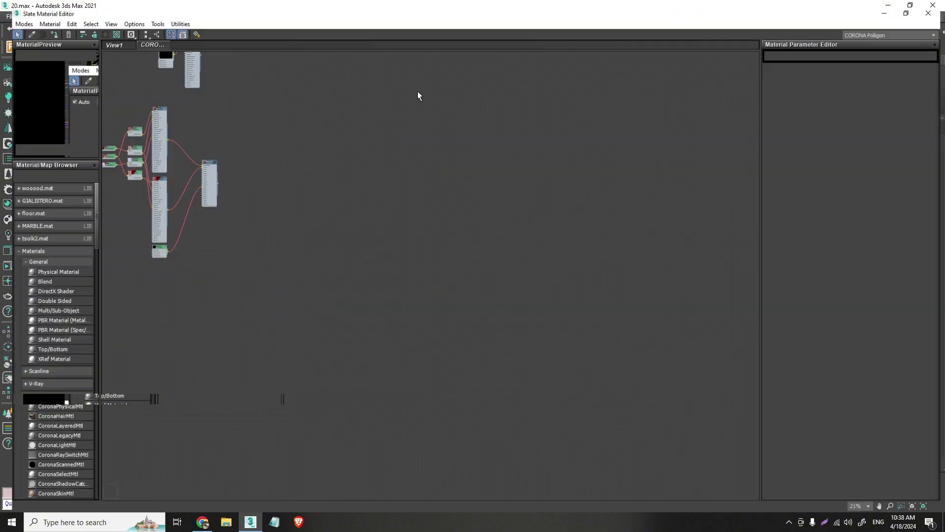
pyautogui.moveTo(274, 226); pyautogui.dragTo(454, 338, button='middle')
pyautogui.scroll(4, 379, 295)
pyautogui.moveTo(398, 189); pyautogui.dragTo(449, 331, button='middle')
# Move the unrelated material's nodes farther up, away from the table's material tree.
pyautogui.moveTo(571, 268); pyautogui.dragTo(303, 65)
pyautogui.moveTo(451, 209); pyautogui.dragTo(456, 67)
pyautogui.click(469, 295)
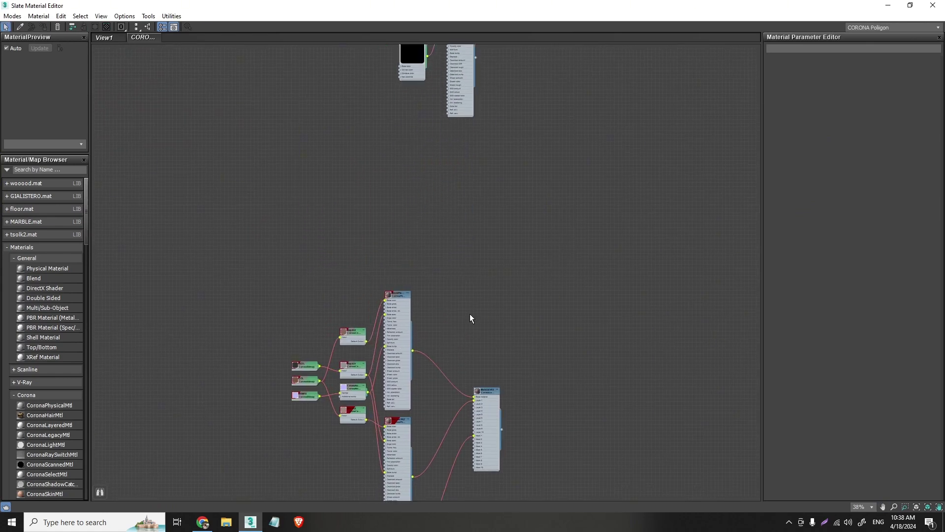
pyautogui.moveTo(451, 439); pyautogui.dragTo(484, 239, button='middle')
pyautogui.scroll(2, 458, 221)
pyautogui.moveTo(455, 176); pyautogui.dragTo(448, 223, button='middle')
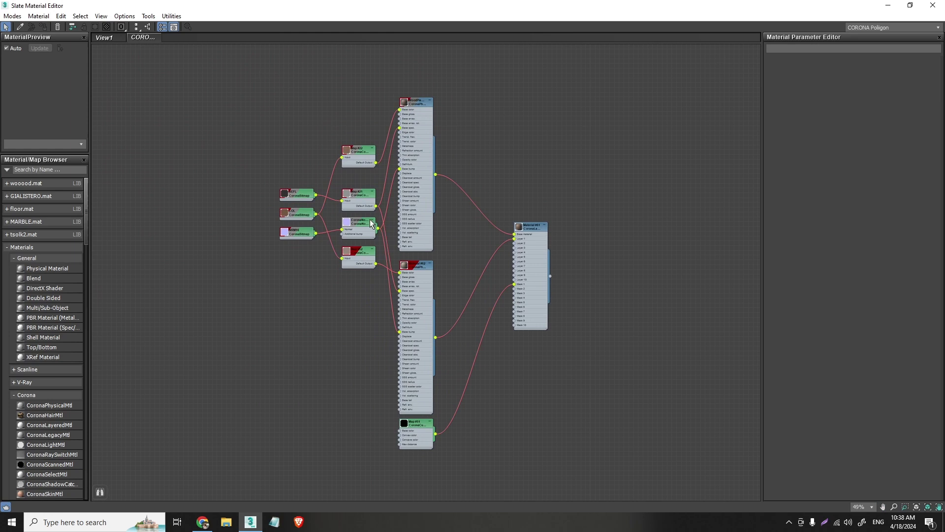
# Open the WoodPlankedButterscotch002_4K_CORONA parameters and move its COL bitmap and Map #22 color correction nodes into a clearer layout.
pyautogui.scroll(2, 415, 136)
pyautogui.doubleClick(413, 94)
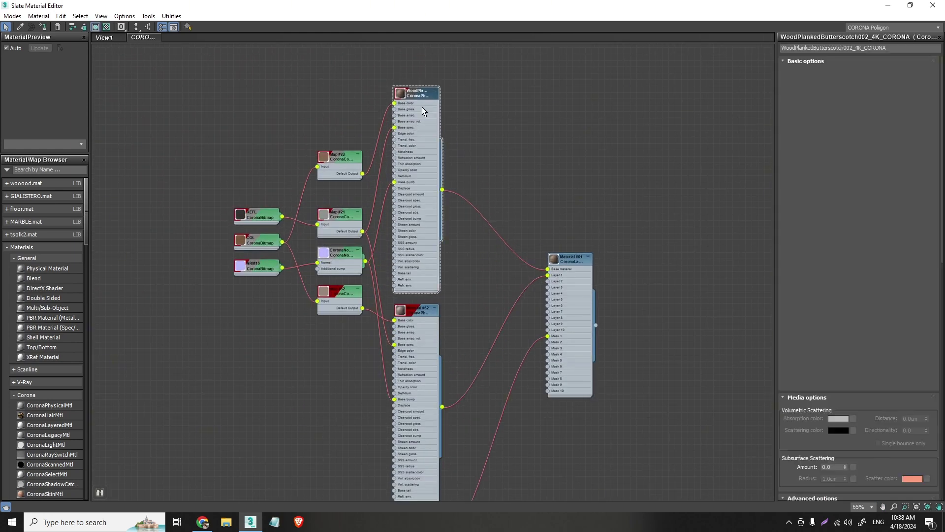
pyautogui.moveTo(422, 108)
pyautogui.mouseDown()
pyautogui.moveTo(411, 96)
pyautogui.moveTo(422, 111)
pyautogui.mouseUp()
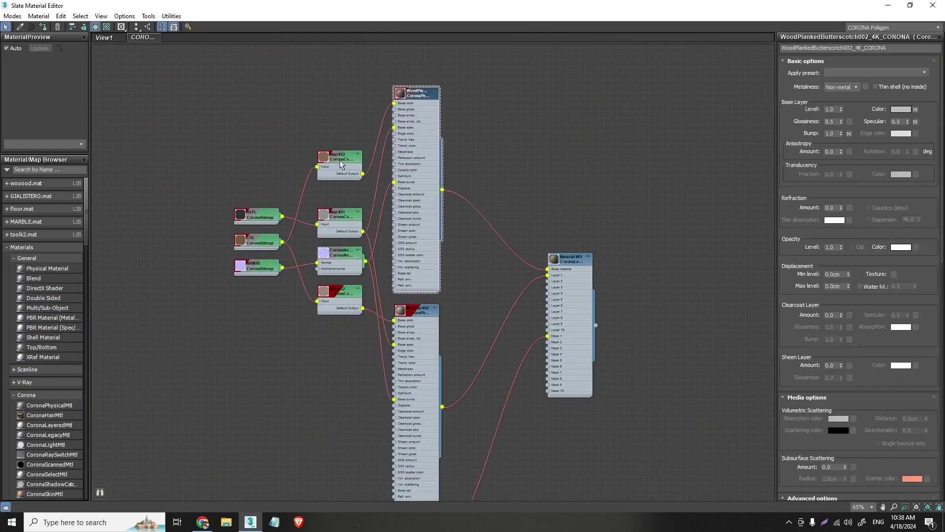
pyautogui.moveTo(330, 165); pyautogui.dragTo(311, 162)
pyautogui.moveTo(260, 242); pyautogui.dragTo(258, 182)
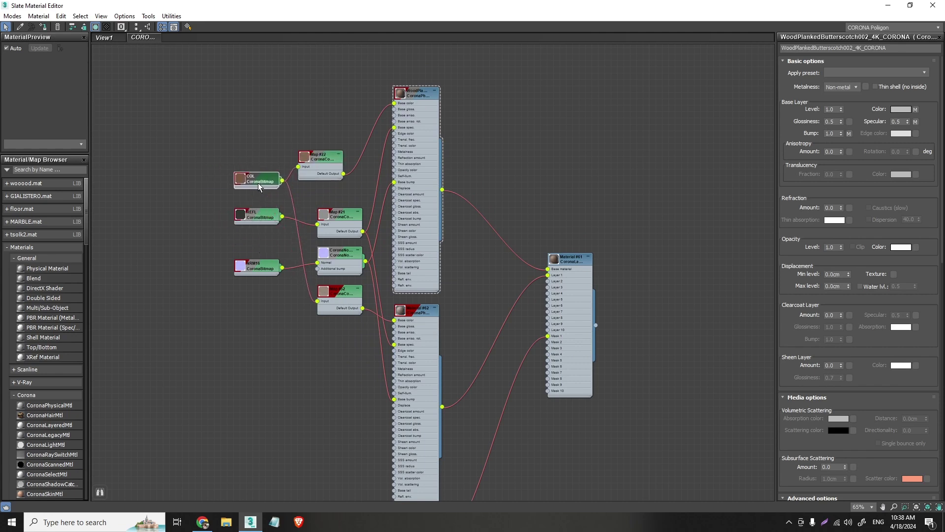
# Adjust the spacing of the base wood and Material #62 nodes, and enlarge the base wood material's preview.
pyautogui.moveTo(366, 301); pyautogui.dragTo(327, 131, button='middle')
pyautogui.moveTo(386, 206); pyautogui.dragTo(381, 199)
pyautogui.moveTo(403, 182); pyautogui.dragTo(383, 283, button='middle')
pyautogui.moveTo(373, 282); pyautogui.dragTo(380, 288)
pyautogui.moveTo(365, 110); pyautogui.dragTo(374, 104)
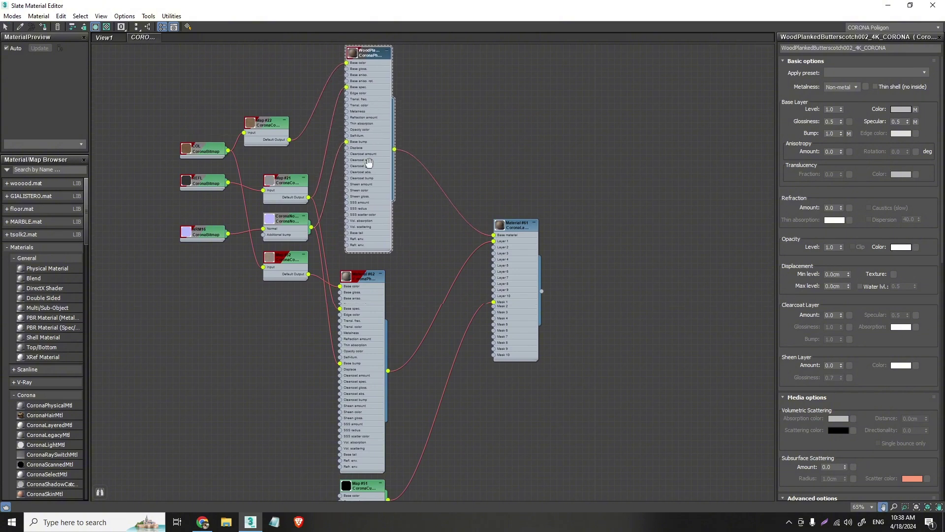
pyautogui.moveTo(370, 150); pyautogui.dragTo(316, 255, button='middle')
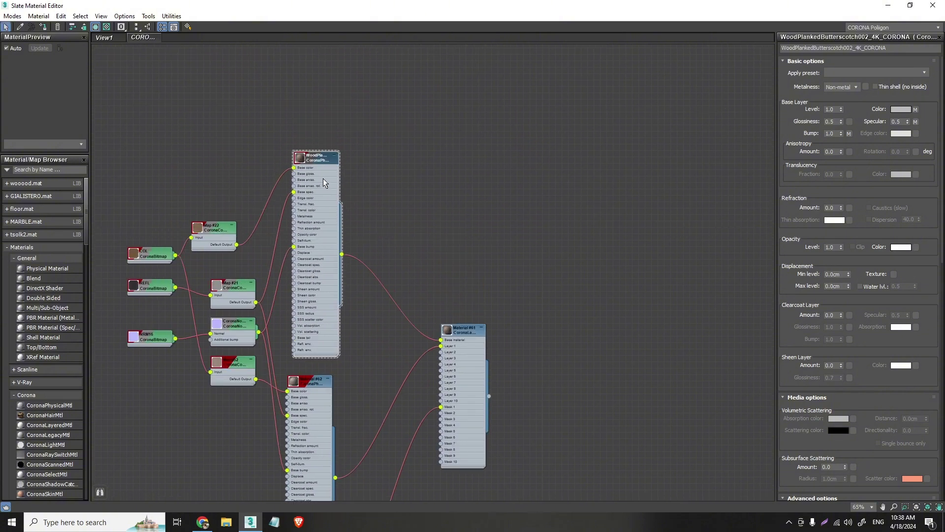
pyautogui.moveTo(323, 179); pyautogui.dragTo(330, 153, button='middle')
pyautogui.moveTo(329, 153)
pyautogui.mouseDown()
pyautogui.moveTo(317, 141)
pyautogui.moveTo(326, 138)
pyautogui.mouseUp()
pyautogui.doubleClick(301, 115)
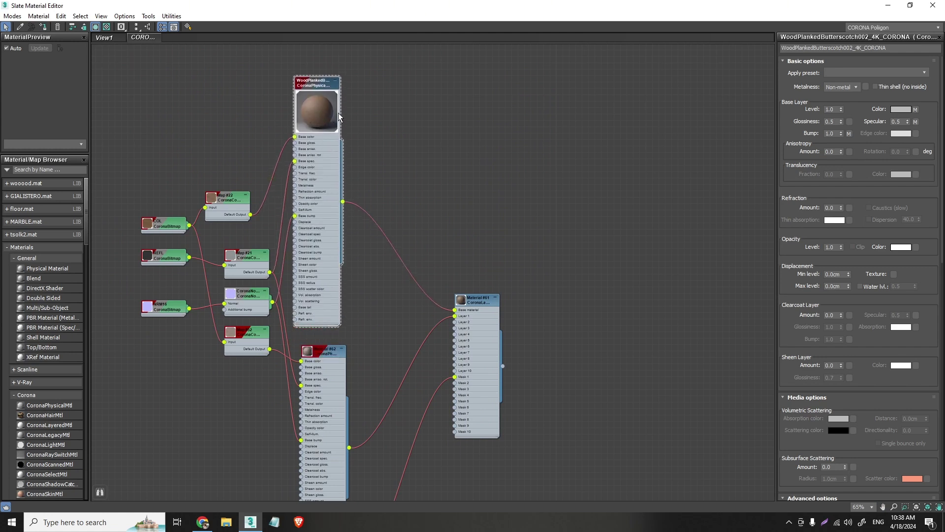
pyautogui.moveTo(315, 377)
pyautogui.mouseDown()
pyautogui.moveTo(321, 363)
pyautogui.moveTo(316, 374)
pyautogui.mouseUp()
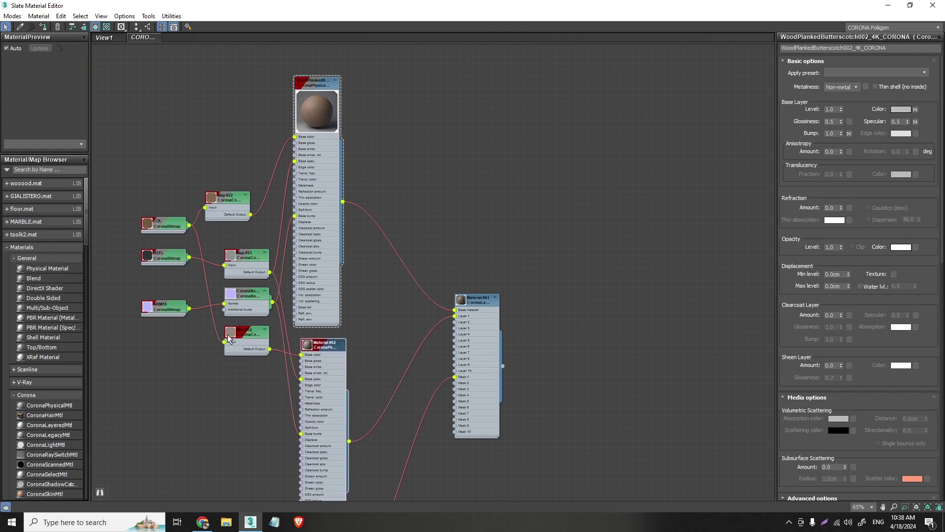
# Open the parameters of the Map #52 color correction feeding Material #62's base color and enlarge its preview.
pyautogui.scroll(3, 229, 339)
pyautogui.doubleClick(241, 337)
pyautogui.scroll(2, 162, 136)
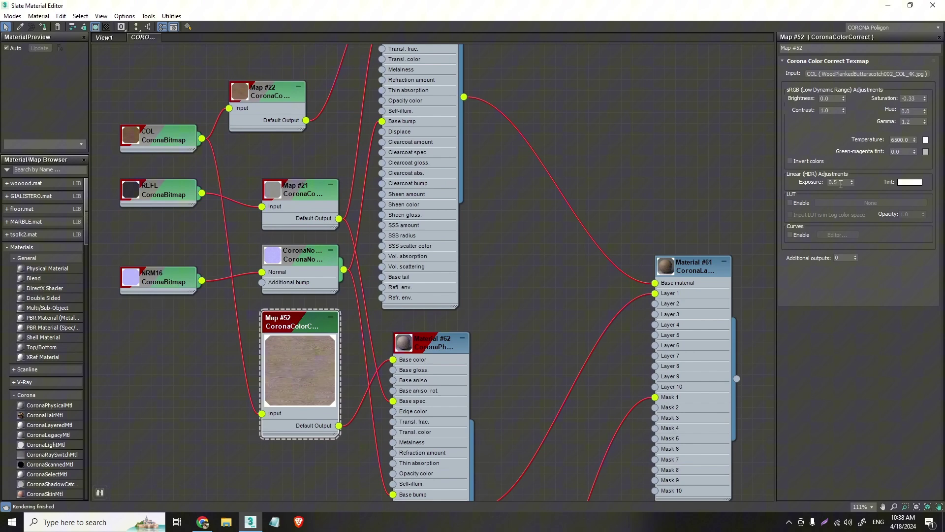
# Add a CoronaLayeredMtl material and place it beside the existing layered Material #61.
pyautogui.scroll(-3, 464, 266)
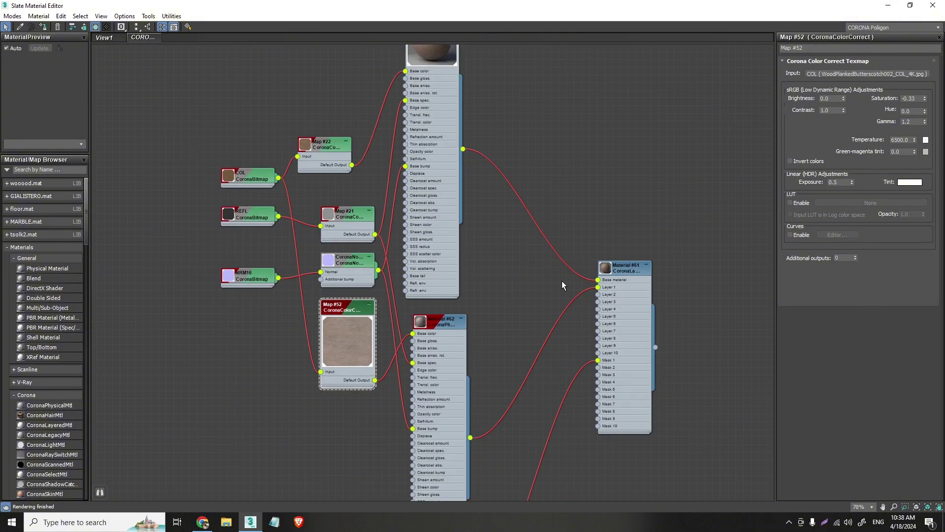
pyautogui.moveTo(625, 290)
pyautogui.mouseDown()
pyautogui.moveTo(576, 247)
pyautogui.moveTo(610, 289)
pyautogui.mouseUp()
pyautogui.moveTo(607, 274); pyautogui.dragTo(527, 276, button='middle')
pyautogui.rightClick(541, 130)
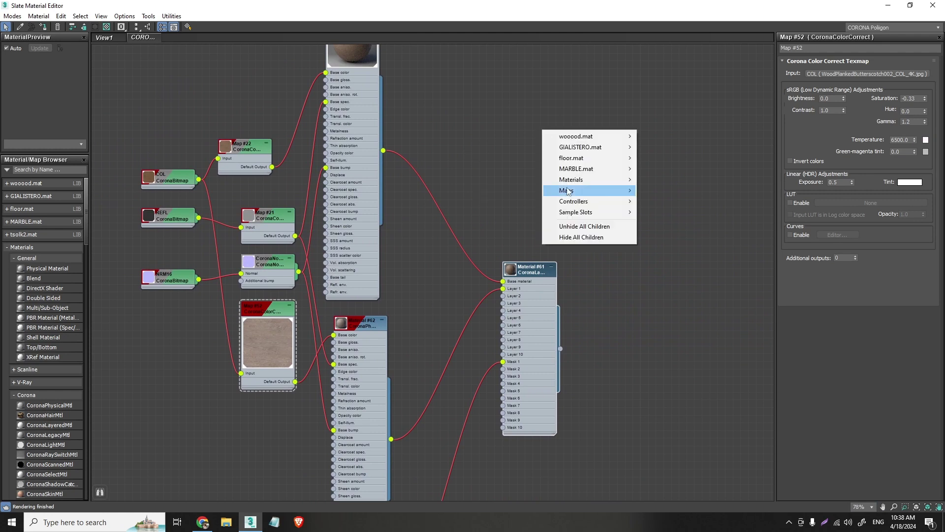
pyautogui.moveTo(589, 192)
pyautogui.moveTo(689, 235)
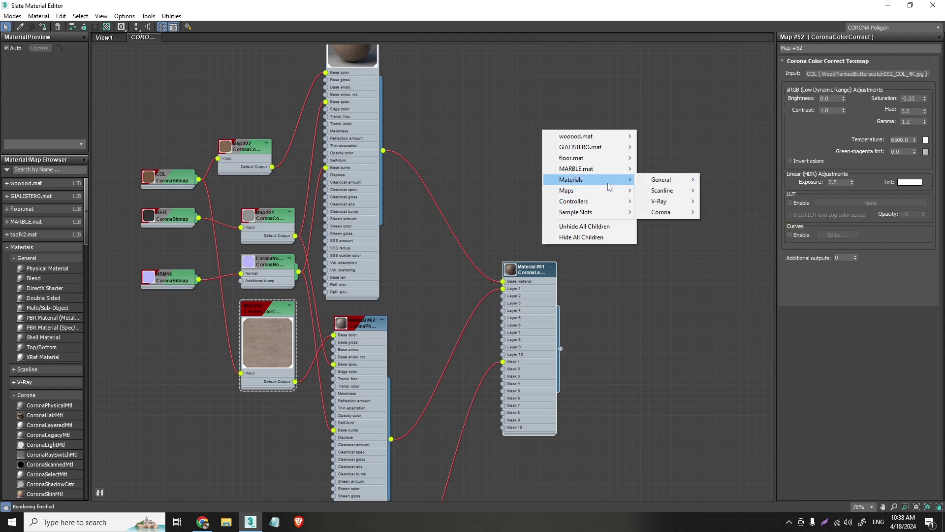
pyautogui.moveTo(660, 211)
pyautogui.click(736, 231)
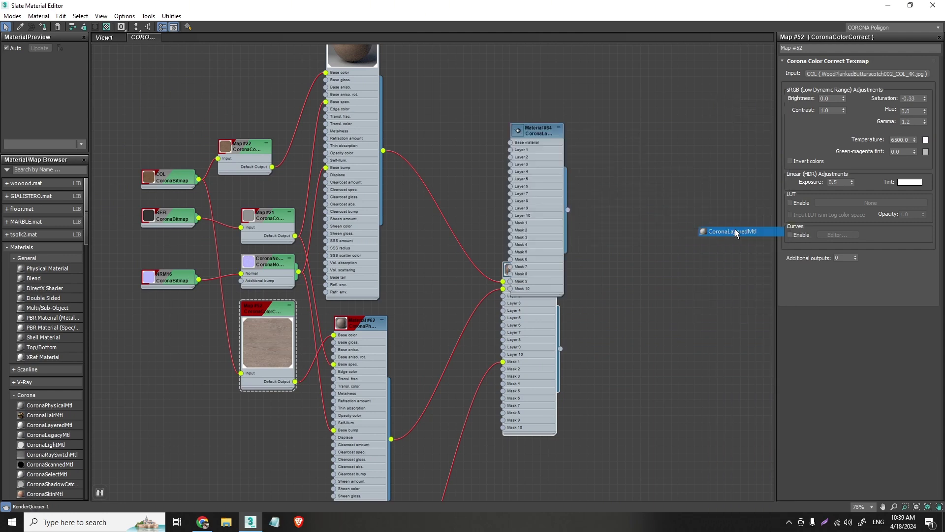
pyautogui.moveTo(541, 190); pyautogui.dragTo(606, 320)
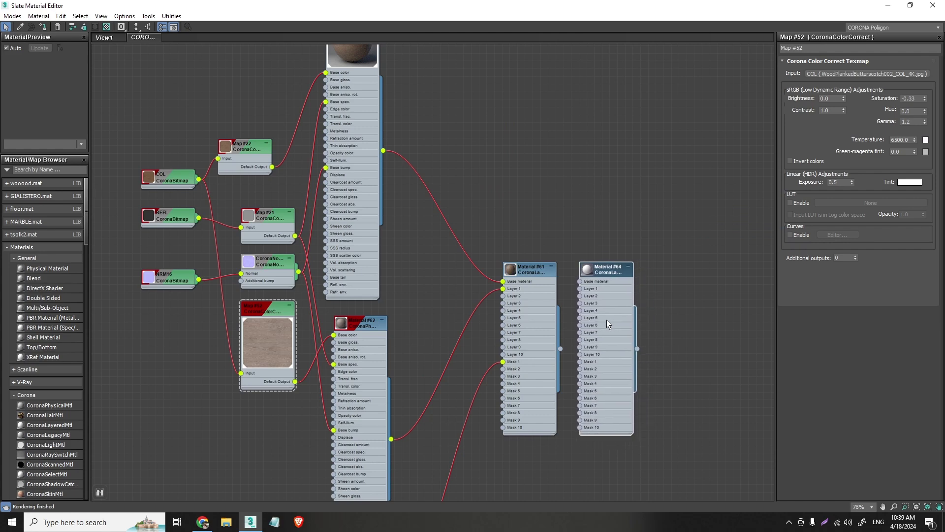
pyautogui.scroll(2, 538, 277)
pyautogui.moveTo(538, 277); pyautogui.dragTo(538, 327, button='middle')
pyautogui.scroll(-3, 539, 327)
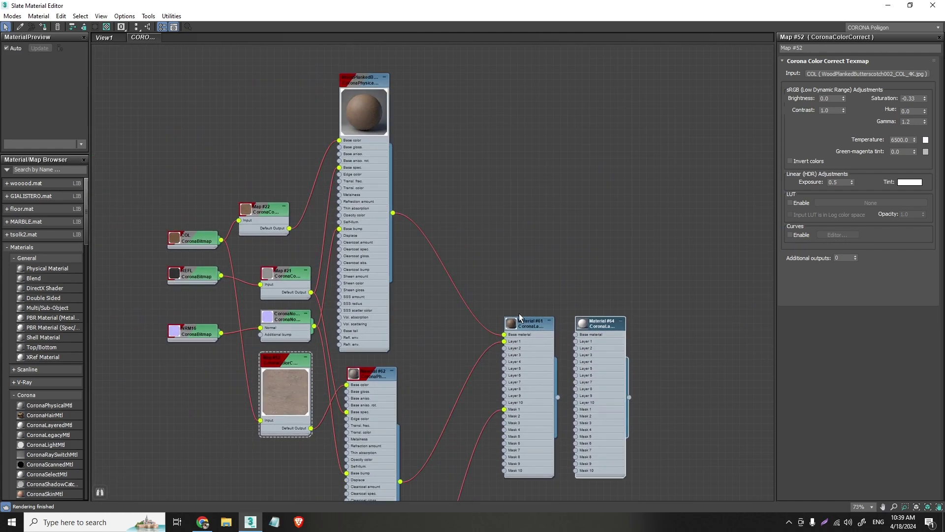
pyautogui.moveTo(586, 343); pyautogui.dragTo(578, 343)
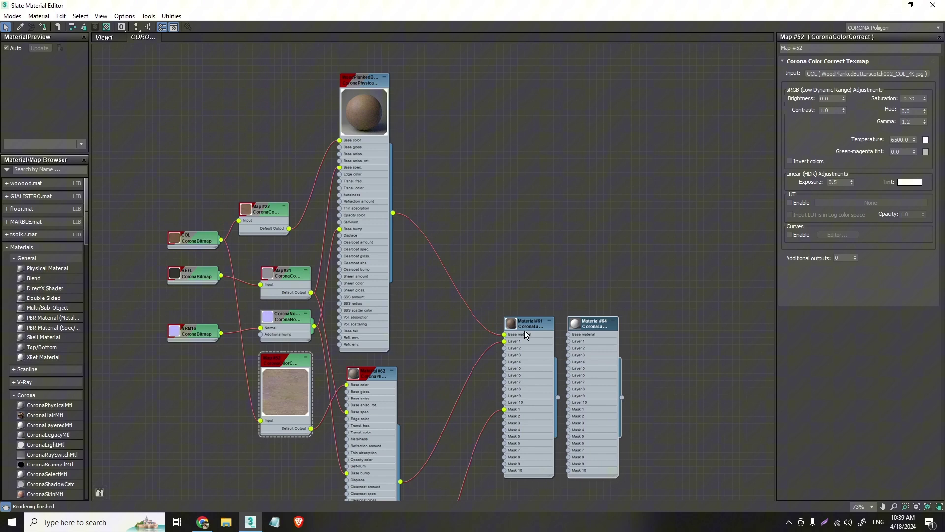
# Nudge the base wood material node and connect its output to the new layered material's Base material input.
pyautogui.moveTo(358, 129); pyautogui.dragTo(365, 128)
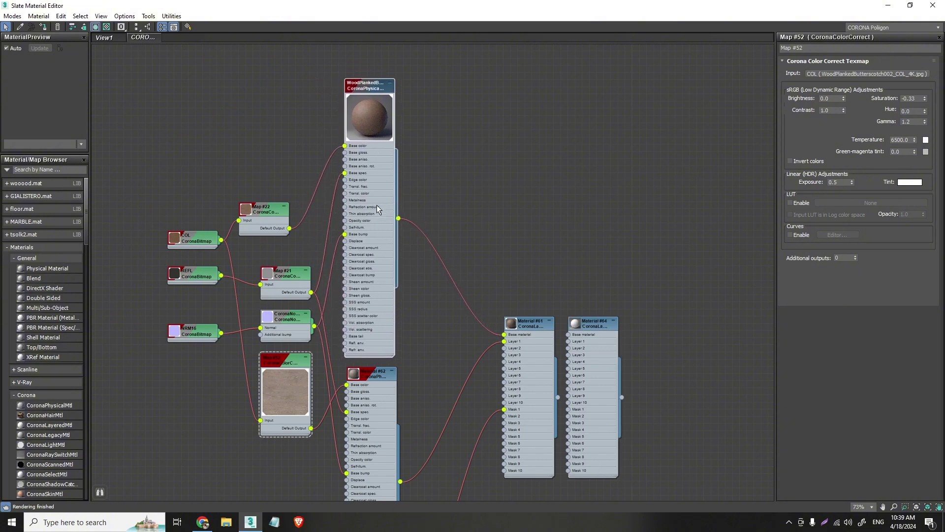
pyautogui.scroll(2, 382, 206)
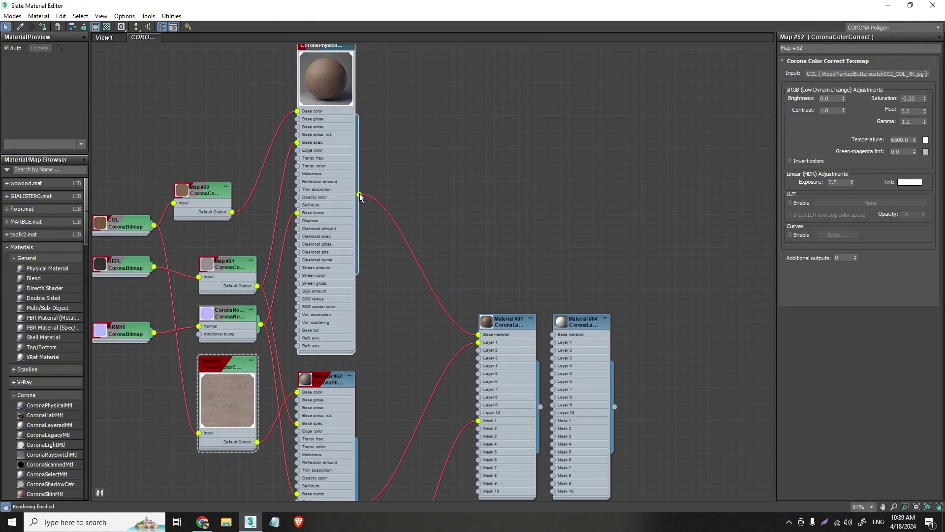
pyautogui.moveTo(359, 195); pyautogui.dragTo(553, 335)
# Connect Material #62 to Layer 1 of the new layered material and space that node farther from Material #61.
pyautogui.moveTo(496, 353); pyautogui.dragTo(483, 324, button='middle')
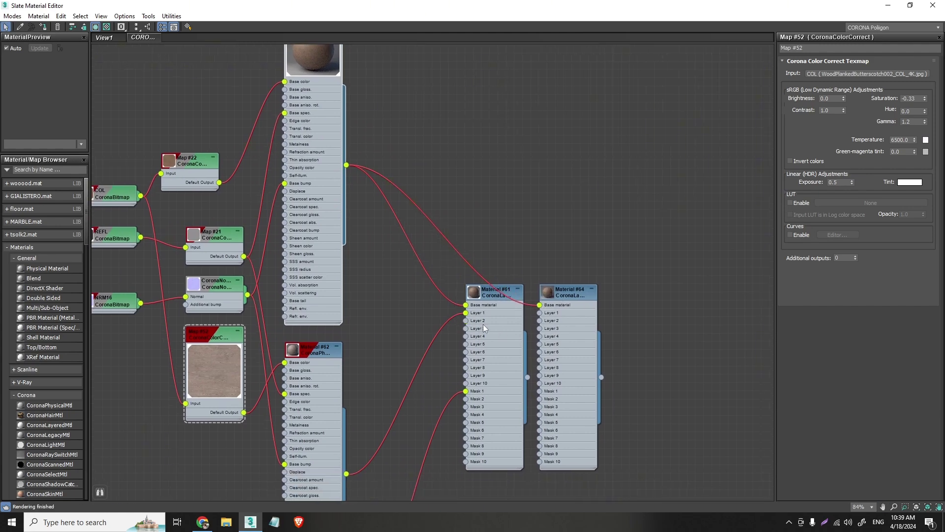
pyautogui.scroll(1, 546, 314)
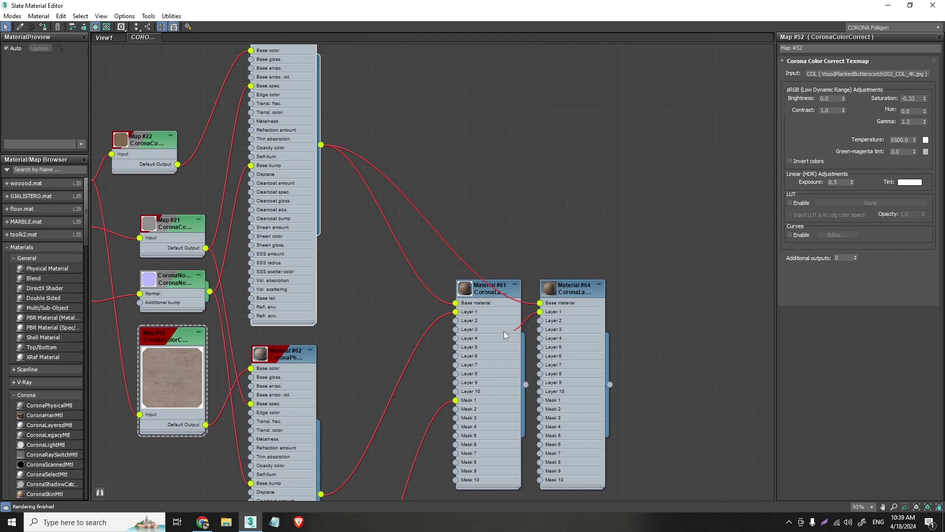
pyautogui.moveTo(385, 345); pyautogui.dragTo(376, 290, button='middle')
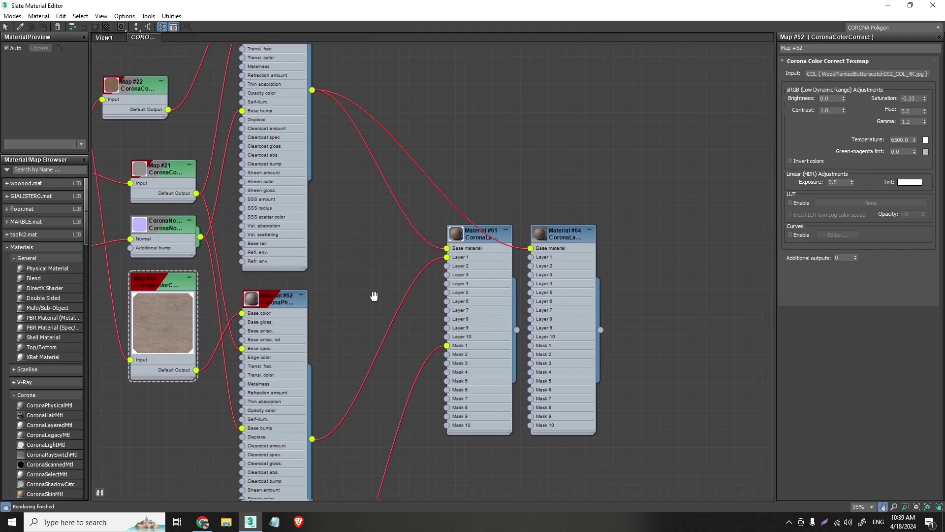
pyautogui.moveTo(314, 439); pyautogui.dragTo(551, 275)
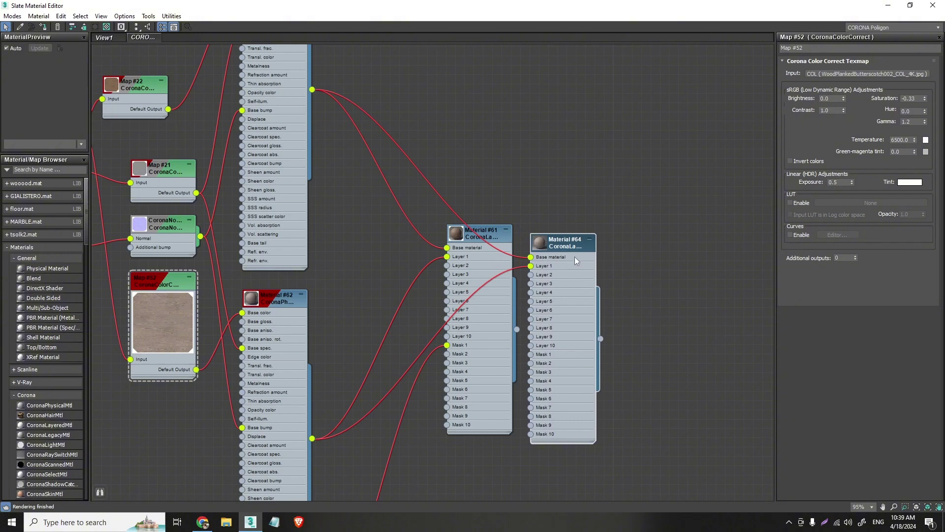
pyautogui.moveTo(544, 243); pyautogui.dragTo(553, 243)
# Examine the wood maps, both physical materials and the Map #51 mask connection in the table's material tree.
pyautogui.moveTo(246, 332); pyautogui.dragTo(303, 326, button='middle')
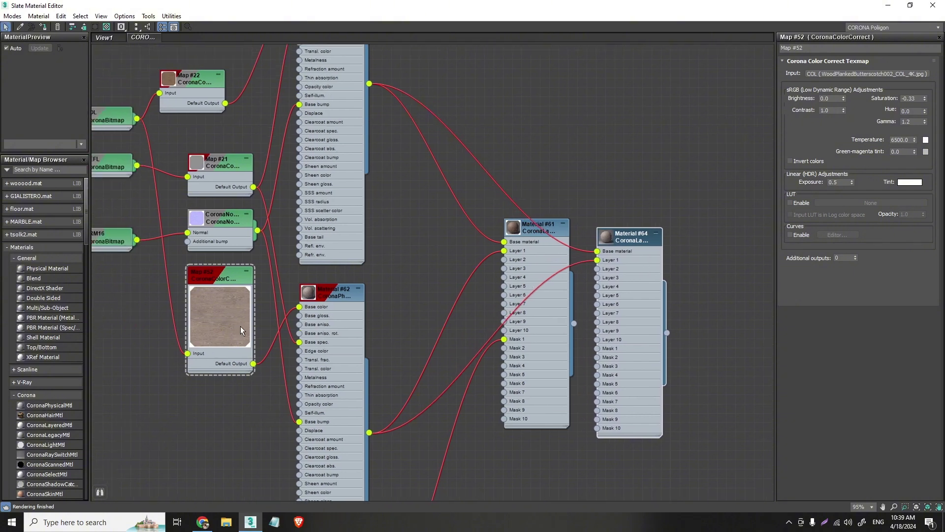
pyautogui.scroll(3, 220, 324)
pyautogui.moveTo(214, 312); pyautogui.dragTo(268, 334, button='middle')
pyautogui.scroll(-3, 269, 334)
pyautogui.moveTo(264, 159); pyautogui.dragTo(332, 374, button='middle')
pyautogui.scroll(4, 318, 415)
pyautogui.scroll(-3, 332, 374)
pyautogui.moveTo(595, 491); pyautogui.dragTo(518, 134, button='middle')
pyautogui.scroll(-2, 542, 235)
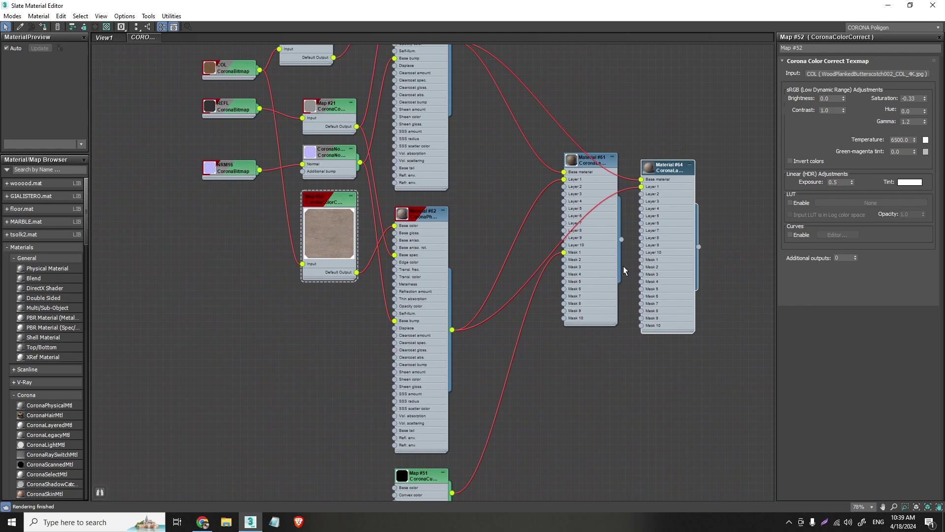
# Move the Map #51 node beside Material #62, then add a CoronaCurvature map with its parameters open and preview enlarged.
pyautogui.moveTo(433, 478); pyautogui.dragTo(405, 421, button='middle')
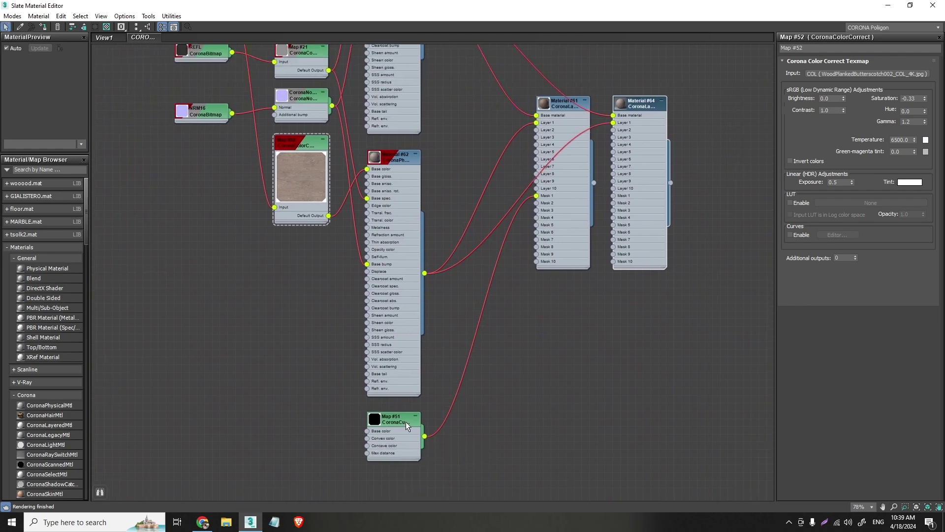
pyautogui.moveTo(390, 440); pyautogui.dragTo(454, 306)
pyautogui.scroll(2, 522, 316)
pyautogui.moveTo(560, 302); pyautogui.dragTo(501, 324, button='middle')
pyautogui.rightClick(548, 325)
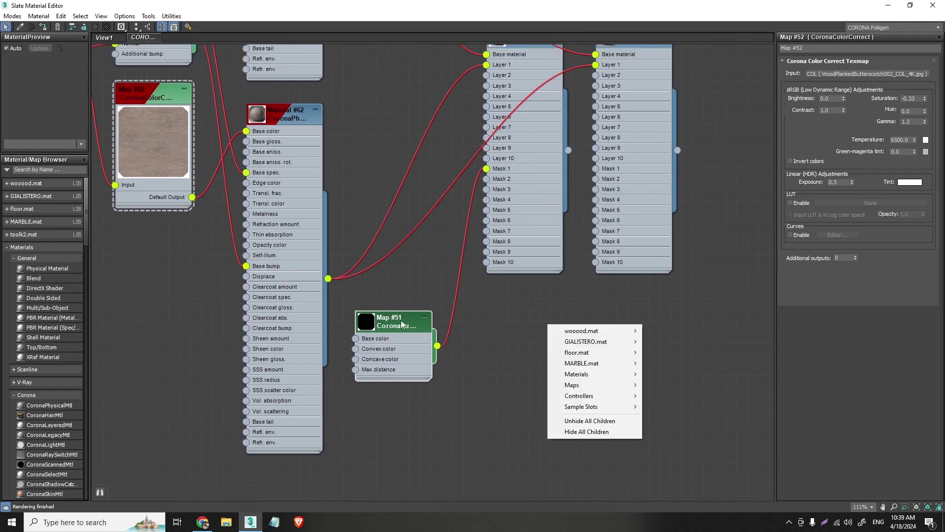
pyautogui.moveTo(573, 384)
pyautogui.moveTo(677, 428)
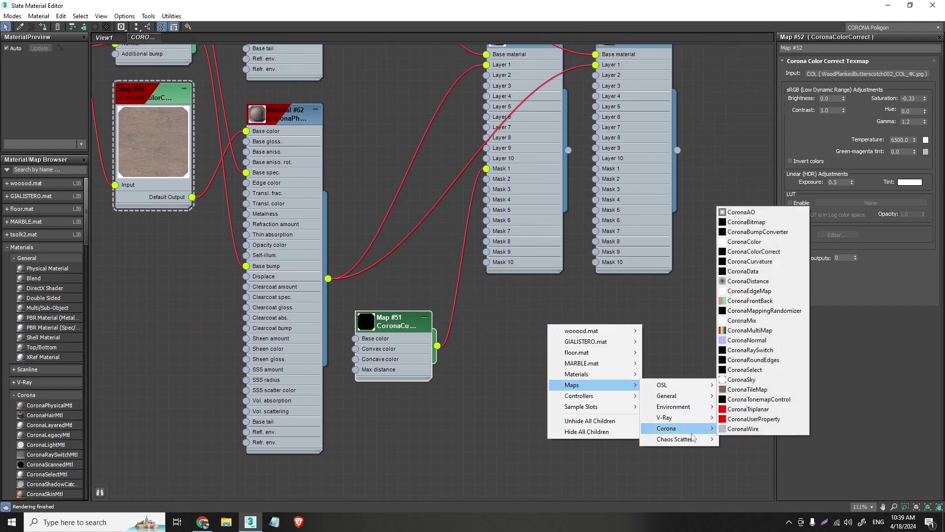
pyautogui.click(783, 263)
pyautogui.doubleClick(521, 332)
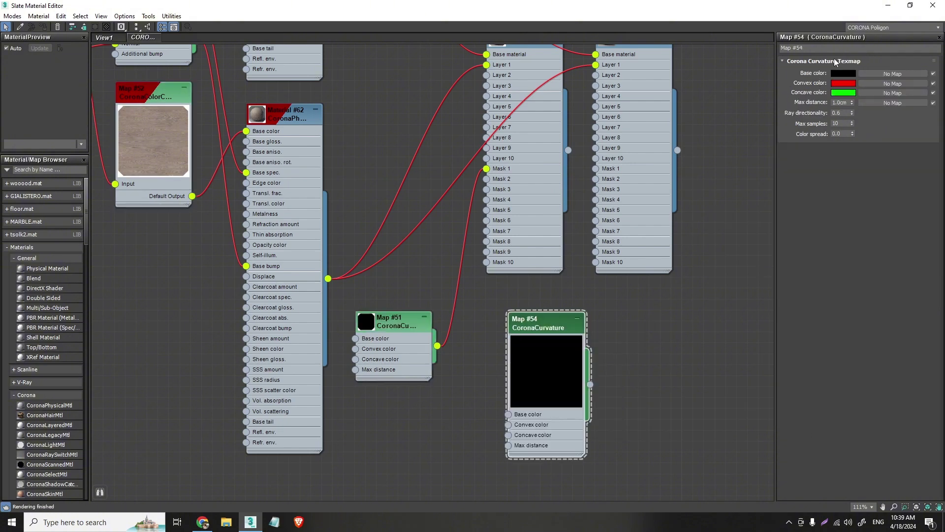
# Reposition the new curvature map below the layered materials and restore the material editor to a smaller window over the viewports.
pyautogui.moveTo(553, 334); pyautogui.dragTo(585, 344)
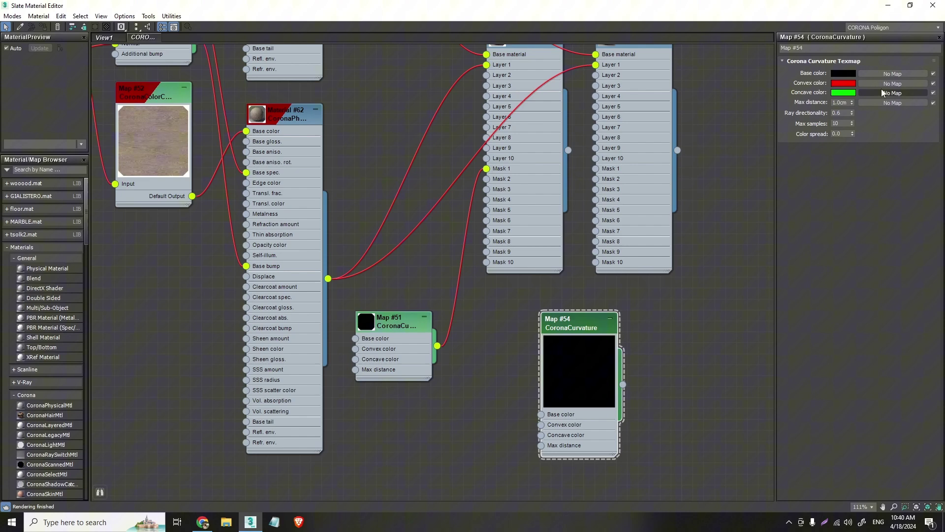
pyautogui.moveTo(551, 368); pyautogui.dragTo(540, 365)
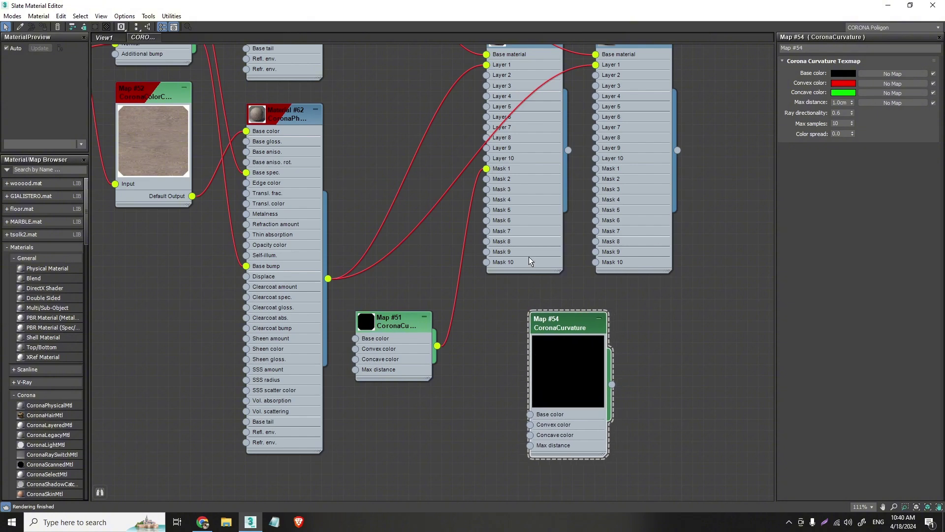
pyautogui.moveTo(583, 322); pyautogui.dragTo(589, 338, button='middle')
pyautogui.moveTo(574, 419)
pyautogui.mouseDown()
pyautogui.moveTo(599, 424)
pyautogui.moveTo(569, 420)
pyautogui.mouseUp()
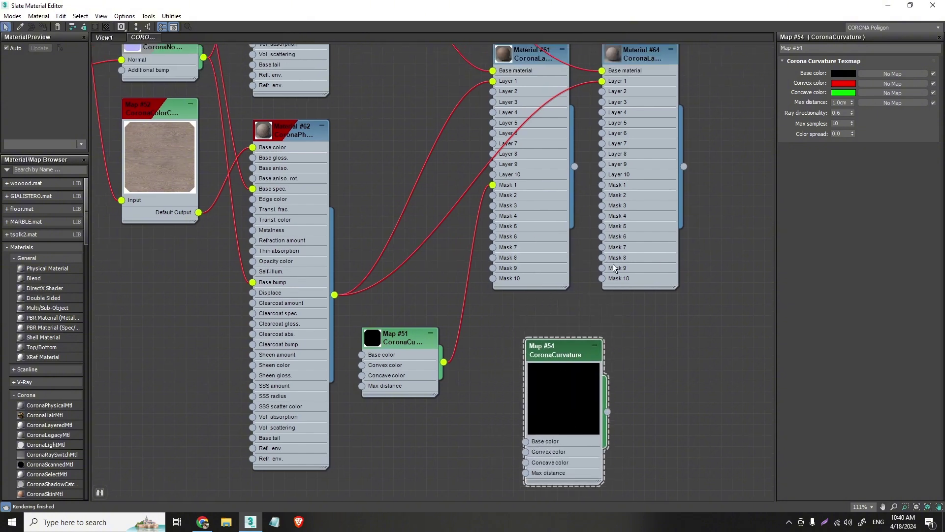
pyautogui.click(910, 5)
pyautogui.scroll(-10, 174, 324)
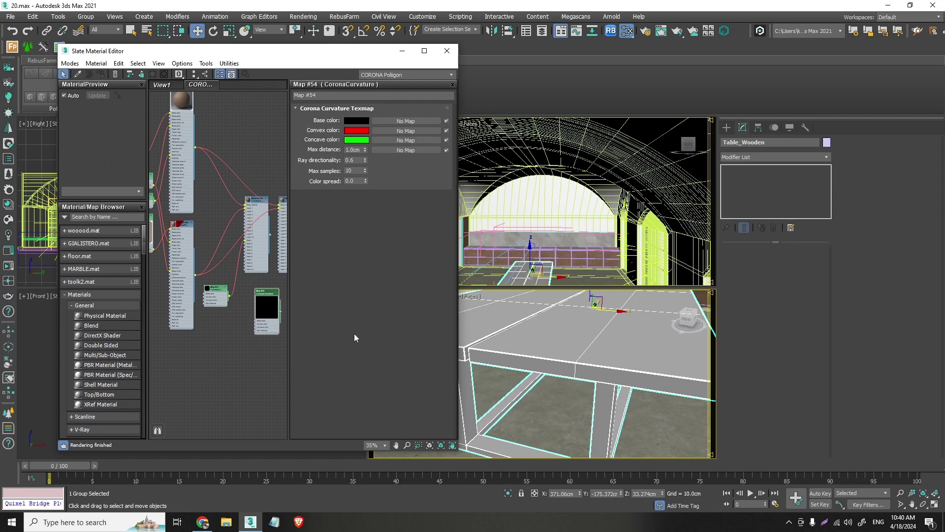
pyautogui.rightClick(270, 303)
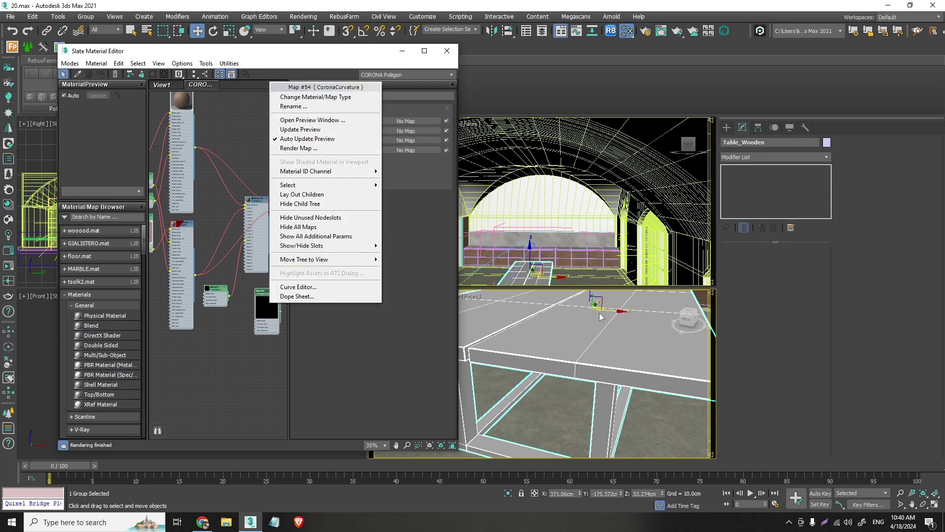
pyautogui.click(305, 97)
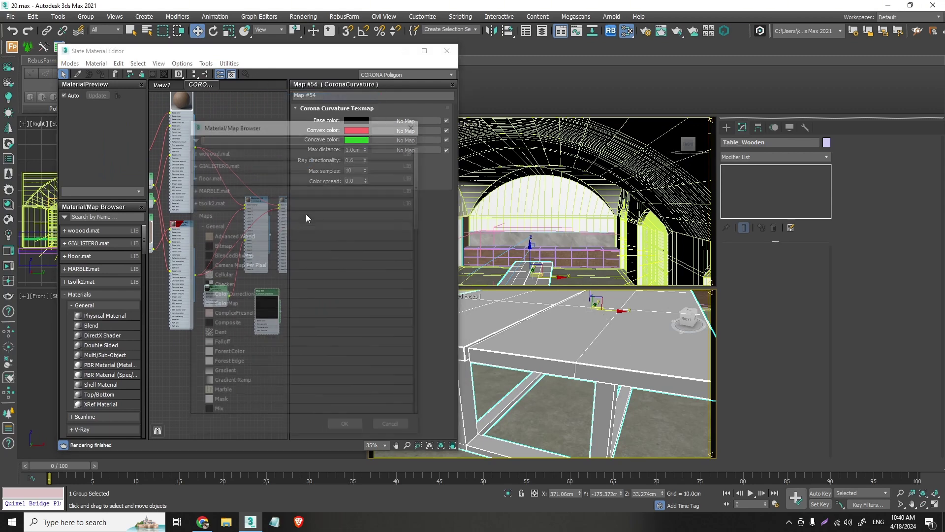
pyautogui.click(416, 123)
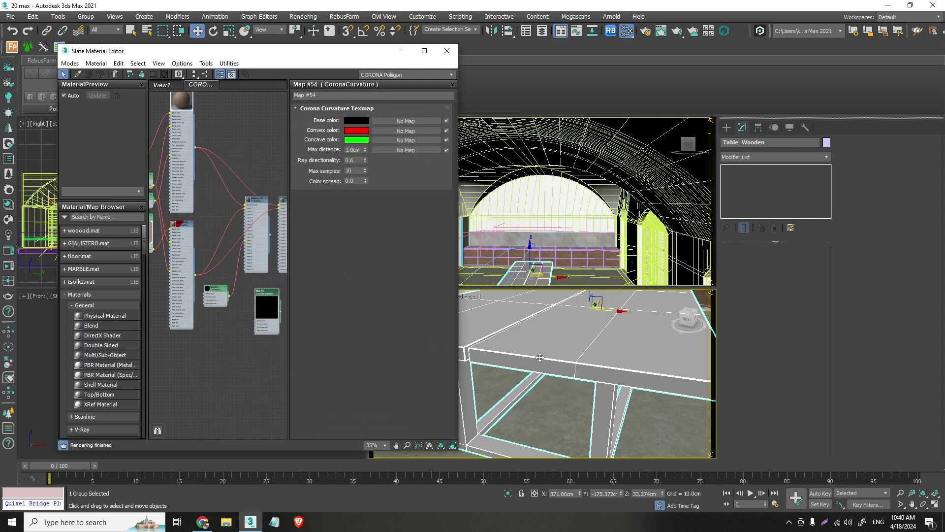
# Add a CoronaLegacyMtl material and connect the new curvature map to its Diffuse color.
pyautogui.moveTo(267, 316); pyautogui.dragTo(230, 294, button='middle')
pyautogui.scroll(3, 254, 302)
pyautogui.rightClick(255, 303)
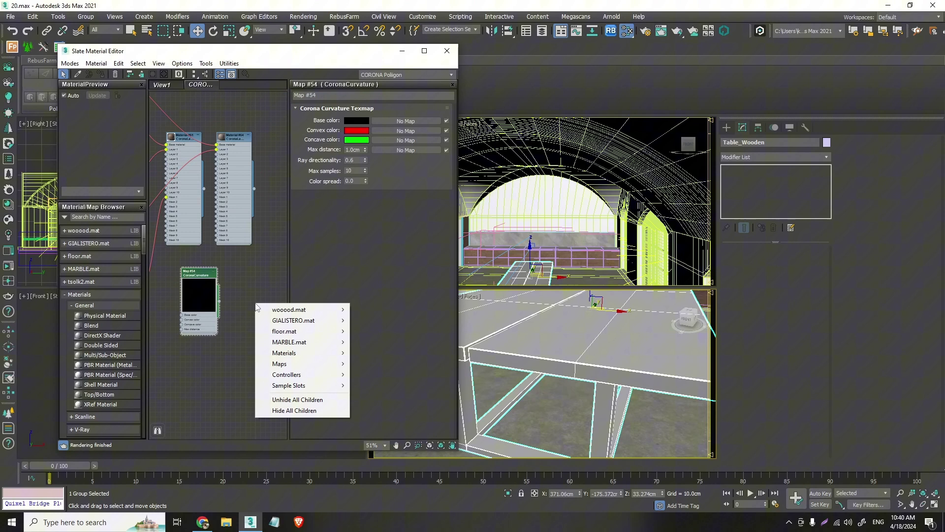
pyautogui.moveTo(317, 353)
pyautogui.moveTo(381, 385)
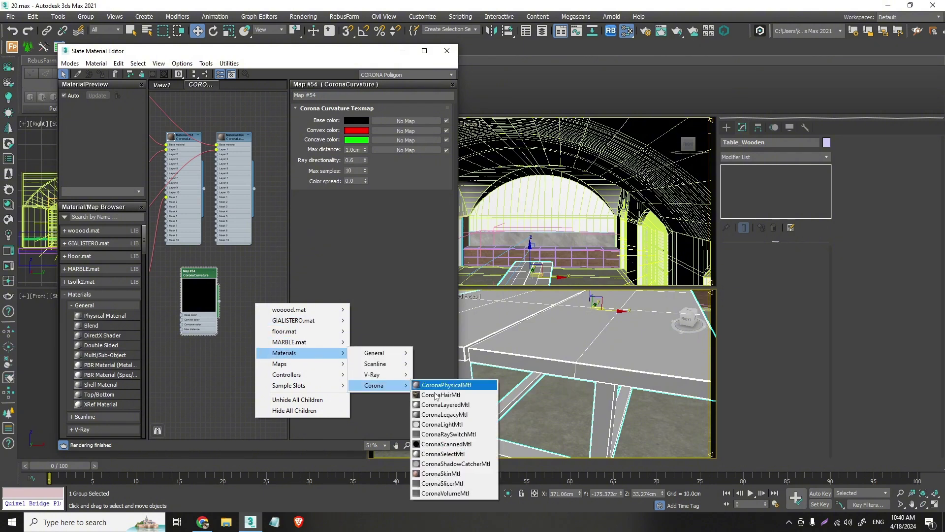
pyautogui.click(459, 415)
pyautogui.scroll(3, 229, 294)
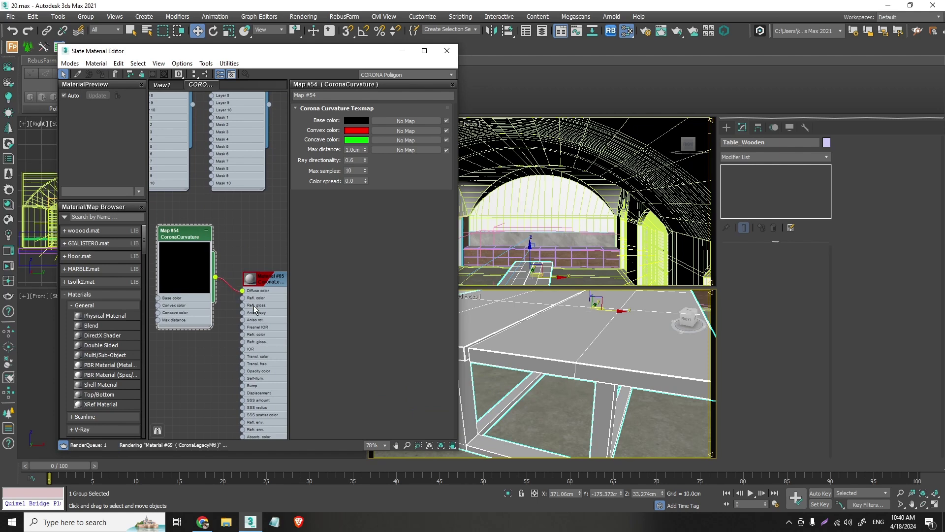
# Assign the new CoronaLegacyMtl material to the selected wooden table.
pyautogui.moveTo(265, 317); pyautogui.dragTo(194, 261, button='middle')
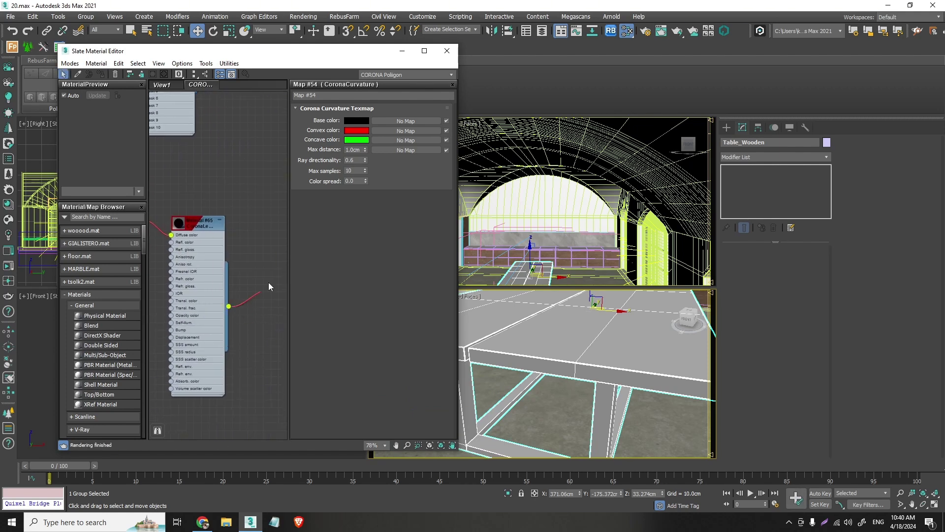
pyautogui.moveTo(269, 286); pyautogui.dragTo(578, 345)
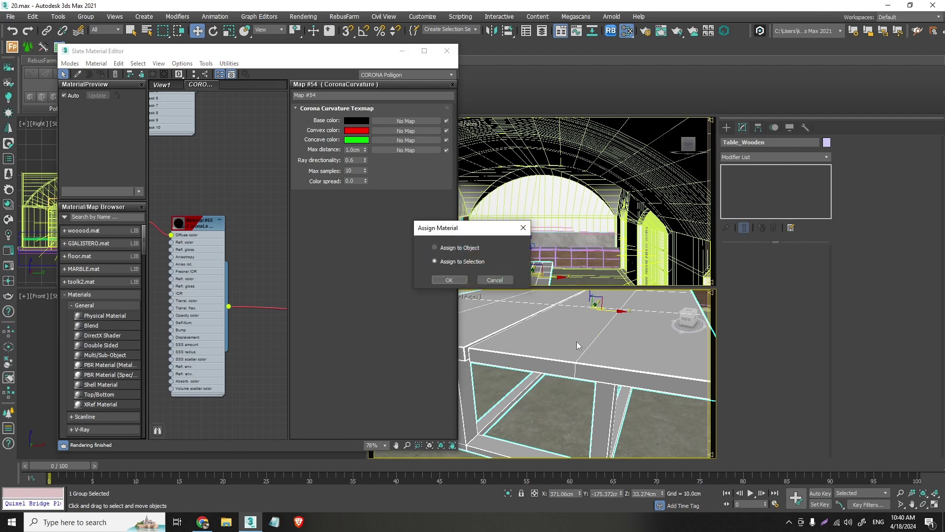
pyautogui.click(450, 280)
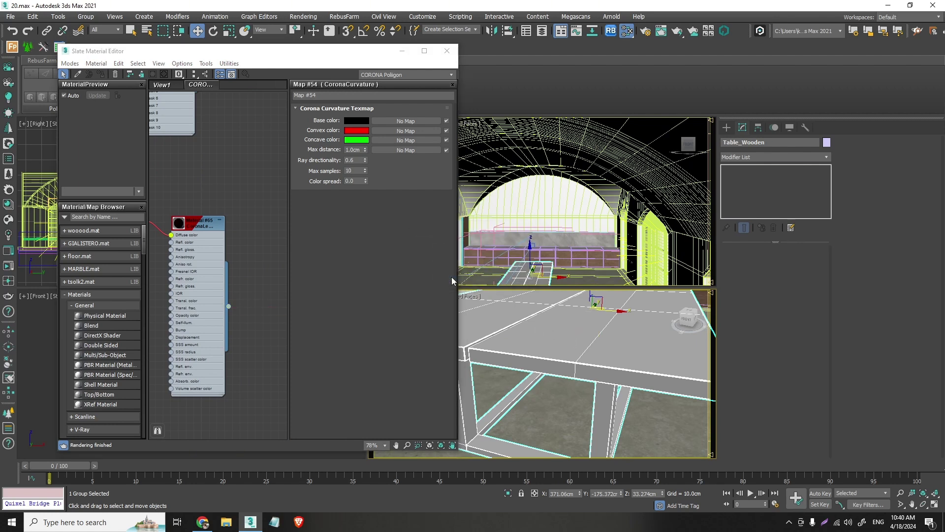
# Start Corona interactive rendering and adjust the perspective view of the table to inspect the curvature map on its edges.
pyautogui.moveTo(241, 271); pyautogui.dragTo(335, 296, button='middle')
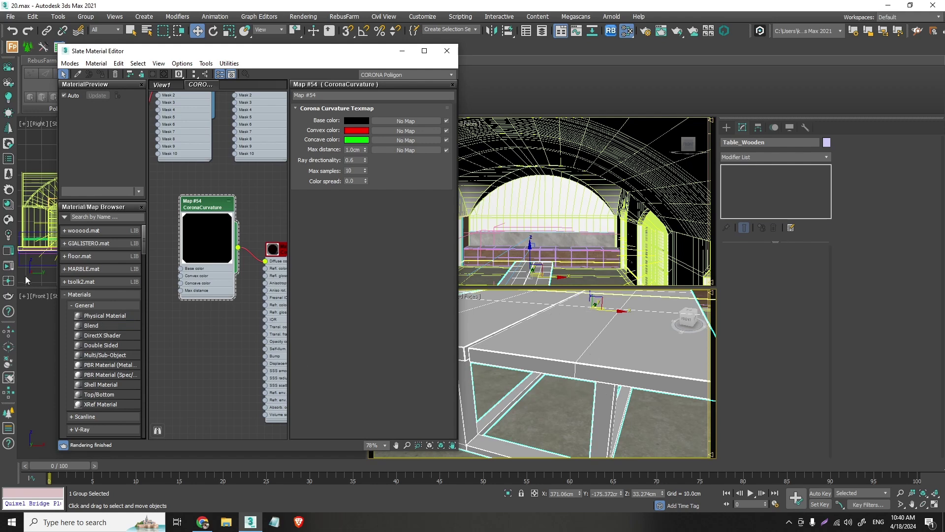
pyautogui.click(9, 267)
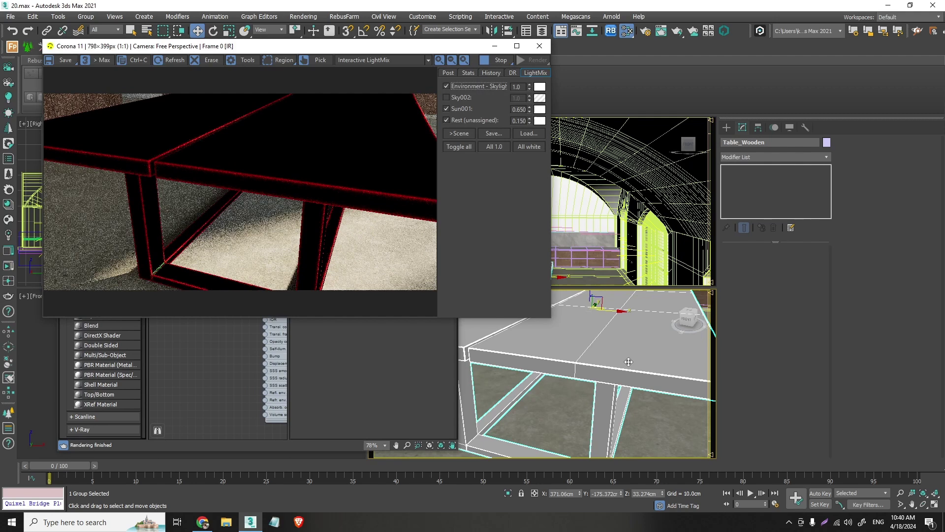
pyautogui.moveTo(622, 346); pyautogui.dragTo(595, 337, button='middle')
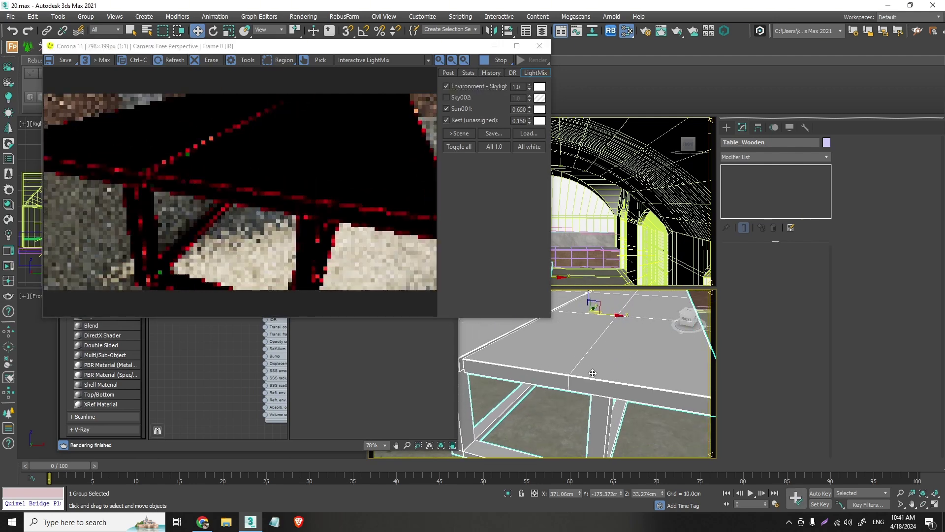
# Examine the curvature colours on the table's top edges, inner joints and legs from close up and from several angles.
pyautogui.scroll(3, 571, 380)
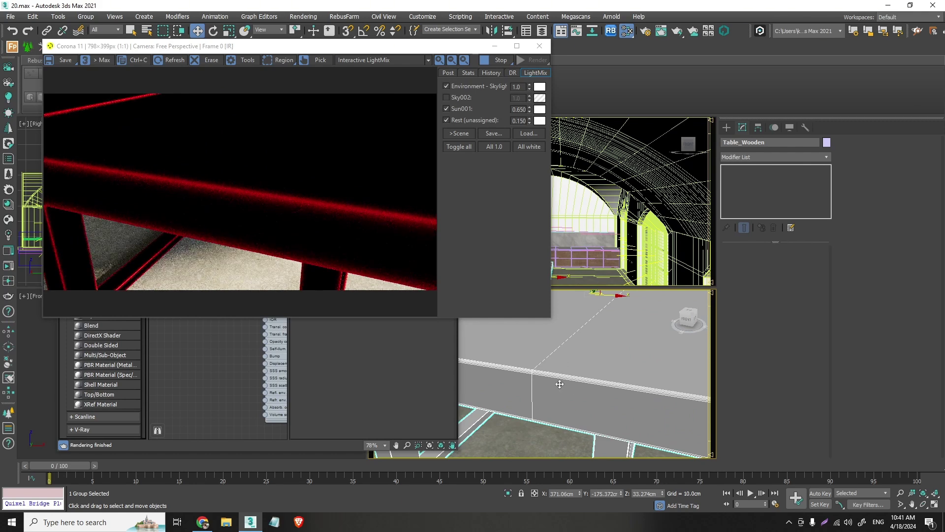
pyautogui.scroll(-4, 550, 381)
pyautogui.moveTo(487, 447); pyautogui.dragTo(534, 423, button='middle')
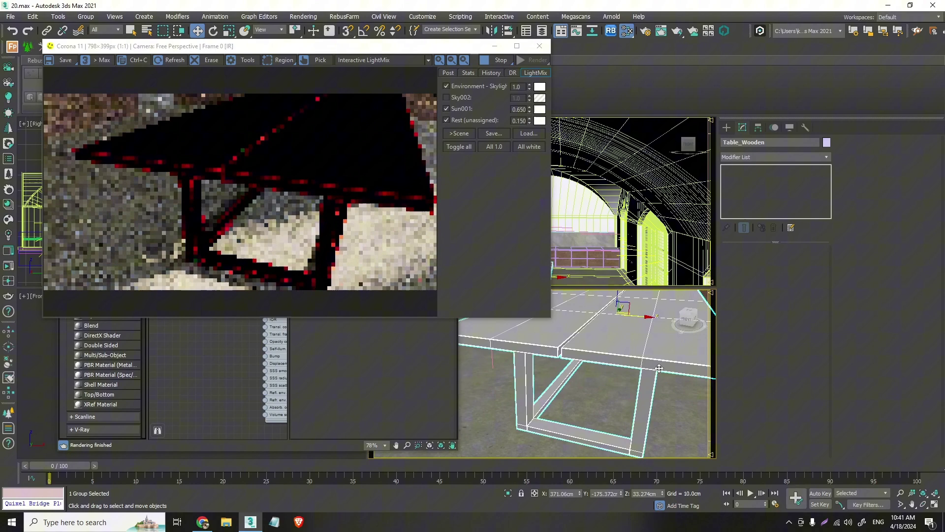
pyautogui.scroll(10, 534, 423)
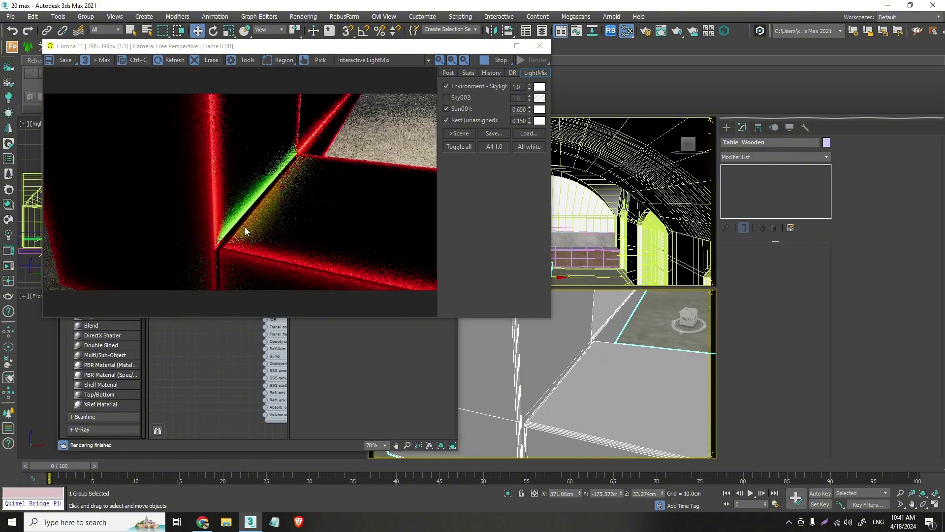
pyautogui.scroll(5, 598, 402)
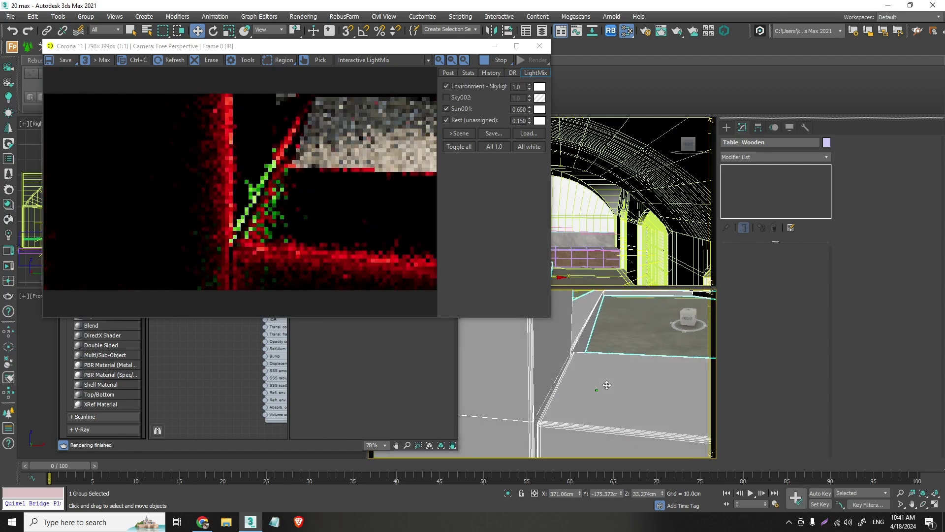
pyautogui.scroll(-6, 594, 398)
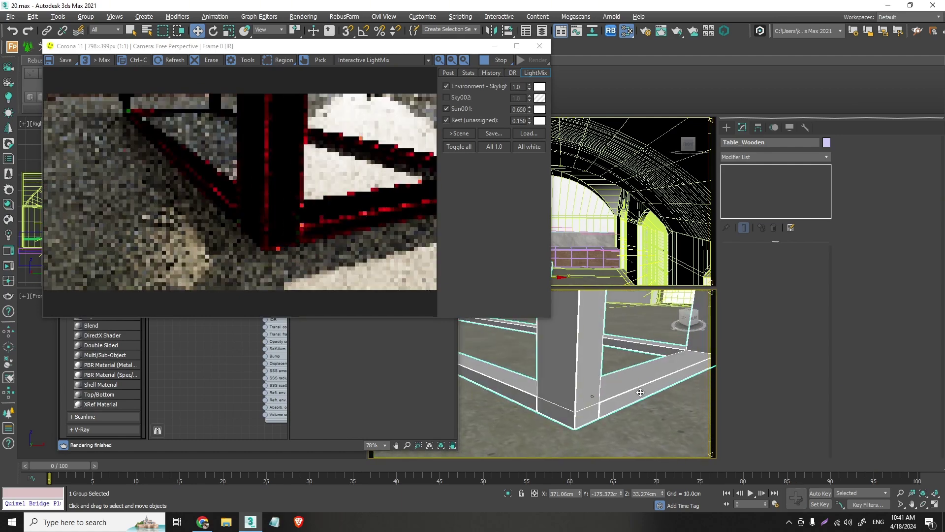
pyautogui.scroll(-3, 573, 407)
pyautogui.keyDown('alt'); pyautogui.moveTo(573, 406); pyautogui.dragTo(541, 401, button='middle'); pyautogui.keyUp('alt')
pyautogui.moveTo(556, 354); pyautogui.dragTo(532, 422, button='middle')
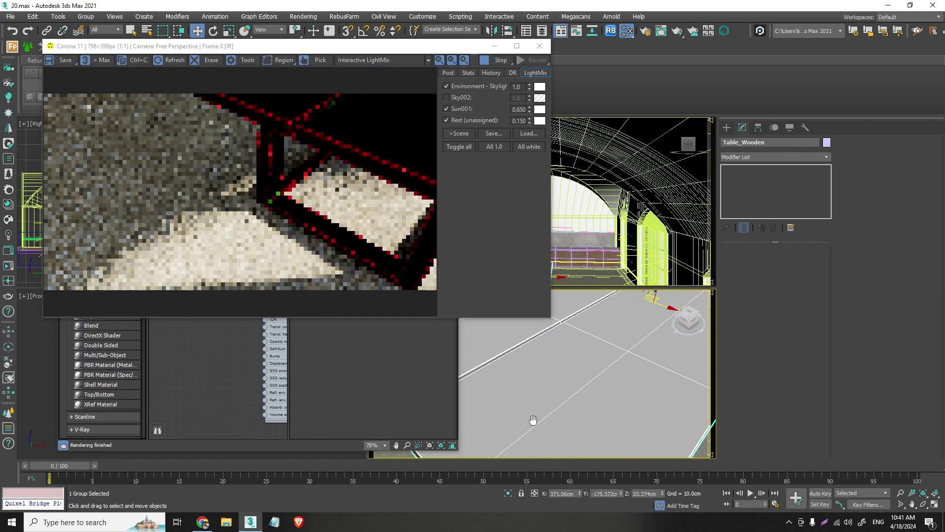
pyautogui.moveTo(581, 400); pyautogui.dragTo(604, 366, button='middle')
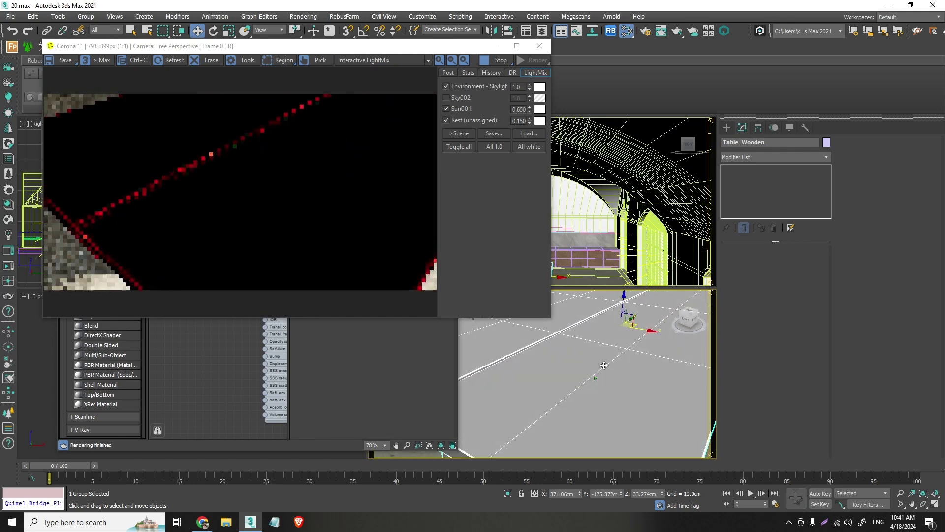
# Try white as the Base color of the new CoronaCurvature map and check it in the interactive render.
pyautogui.click(250, 356)
pyautogui.scroll(-2, 247, 341)
pyautogui.click(350, 120)
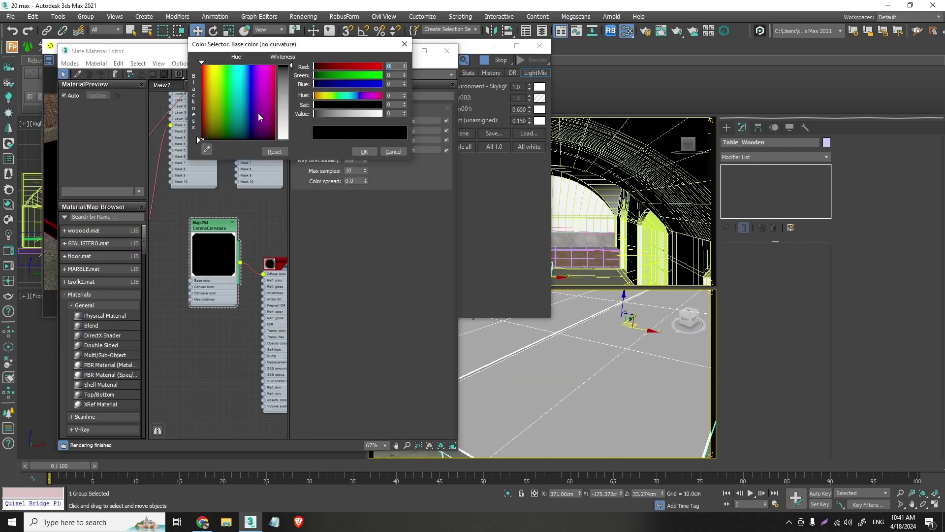
pyautogui.click(374, 152)
pyautogui.click(496, 199)
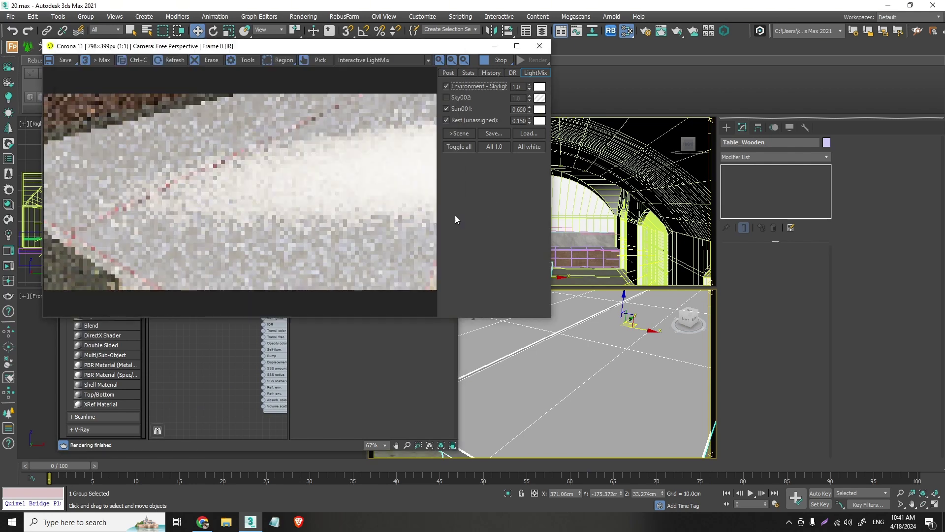
pyautogui.click(214, 377)
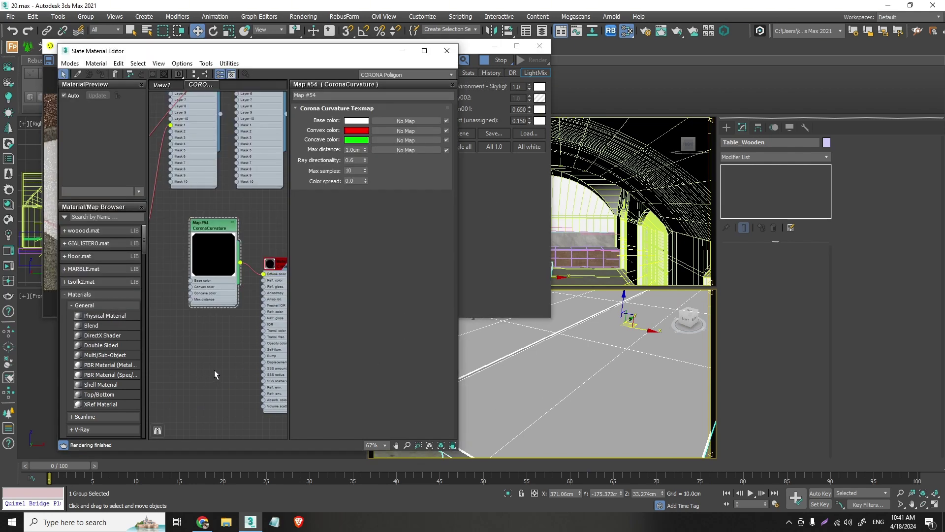
# Place the Corona render window beside the material editor and set the curvature map's Base color back to black.
pyautogui.moveTo(481, 50); pyautogui.dragTo(903, 67)
pyautogui.click(360, 121)
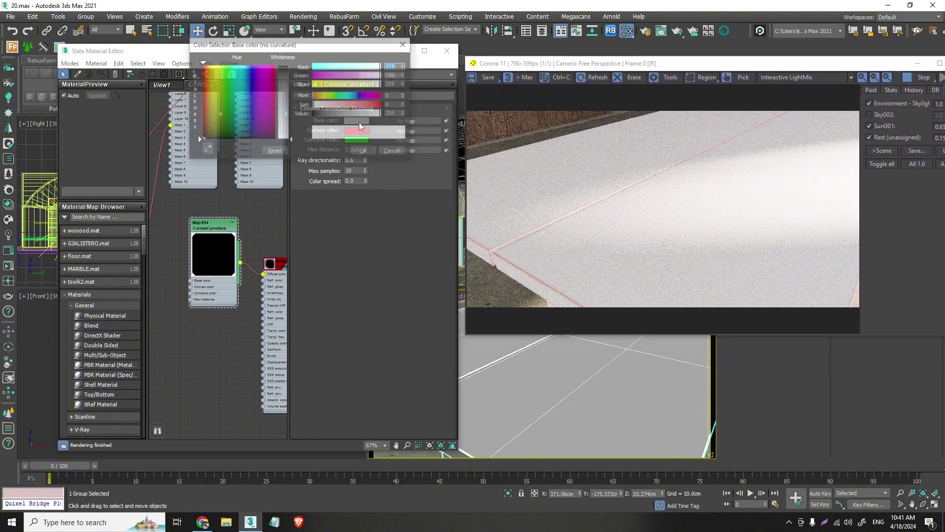
pyautogui.click(363, 151)
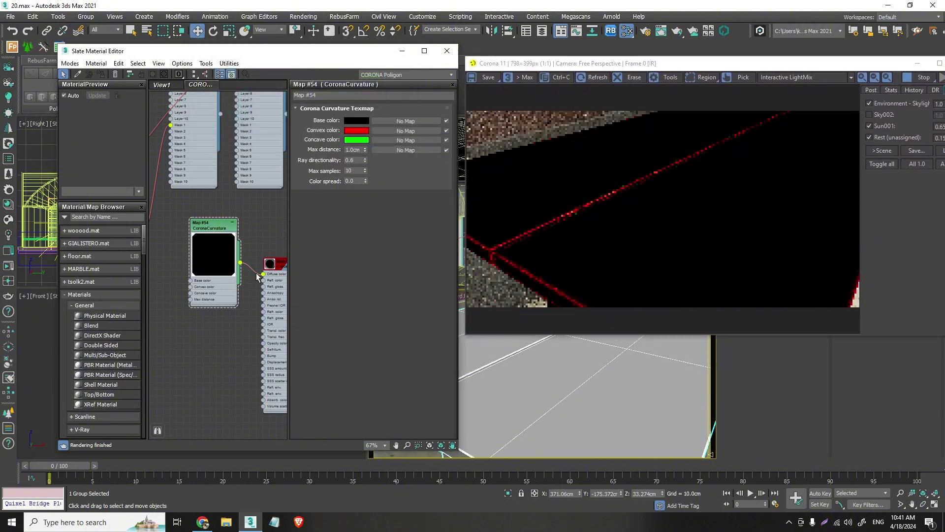
# Connect the new curvature map to the Mask 1 slot of the second CoronaLayeredMtl and shift the map's node slightly.
pyautogui.doubleClick(272, 269)
pyautogui.moveTo(216, 250)
pyautogui.mouseDown()
pyautogui.moveTo(214, 283)
pyautogui.moveTo(221, 256)
pyautogui.mouseUp()
pyautogui.moveTo(257, 268); pyautogui.dragTo(254, 293, button='middle')
pyautogui.moveTo(229, 280); pyautogui.dragTo(223, 273)
pyautogui.moveTo(222, 274); pyautogui.dragTo(250, 315, button='middle')
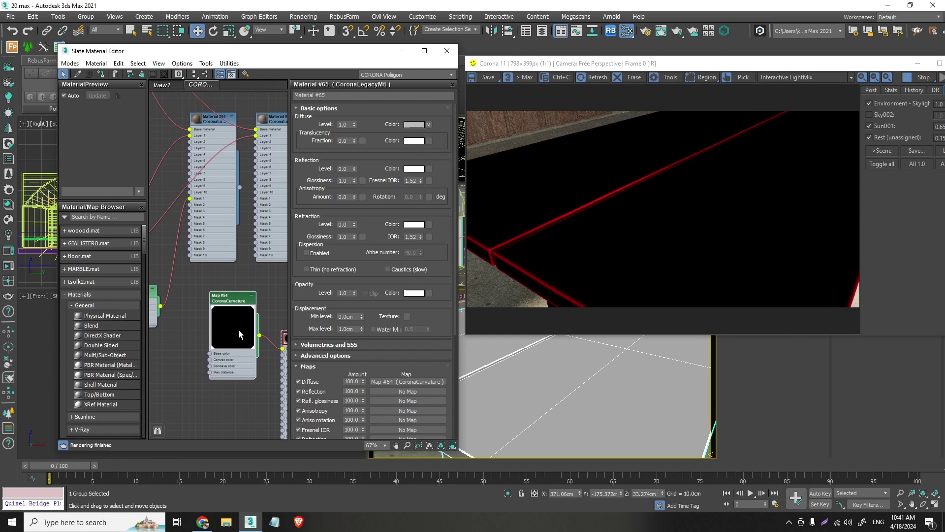
pyautogui.moveTo(261, 336); pyautogui.dragTo(257, 202)
pyautogui.scroll(-3, 257, 211)
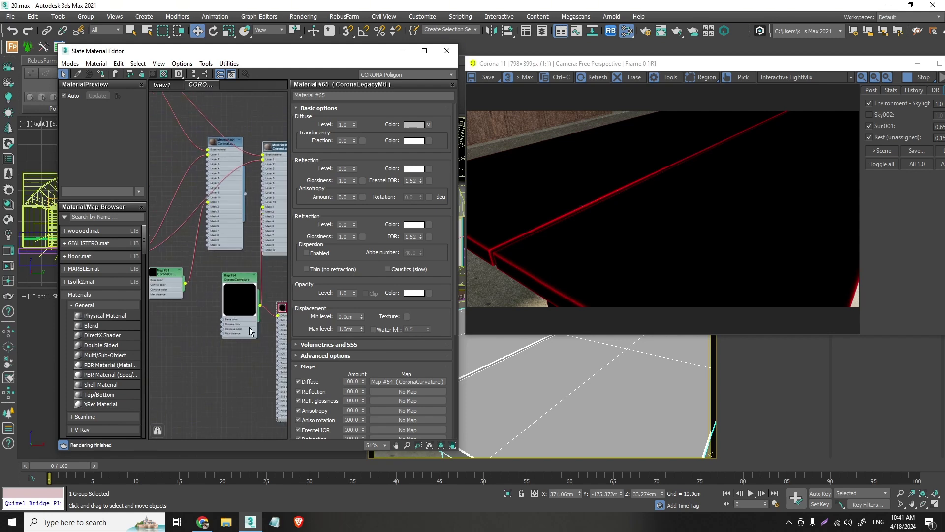
pyautogui.moveTo(248, 327); pyautogui.dragTo(224, 325)
pyautogui.moveTo(248, 347); pyautogui.dragTo(272, 348, button='middle')
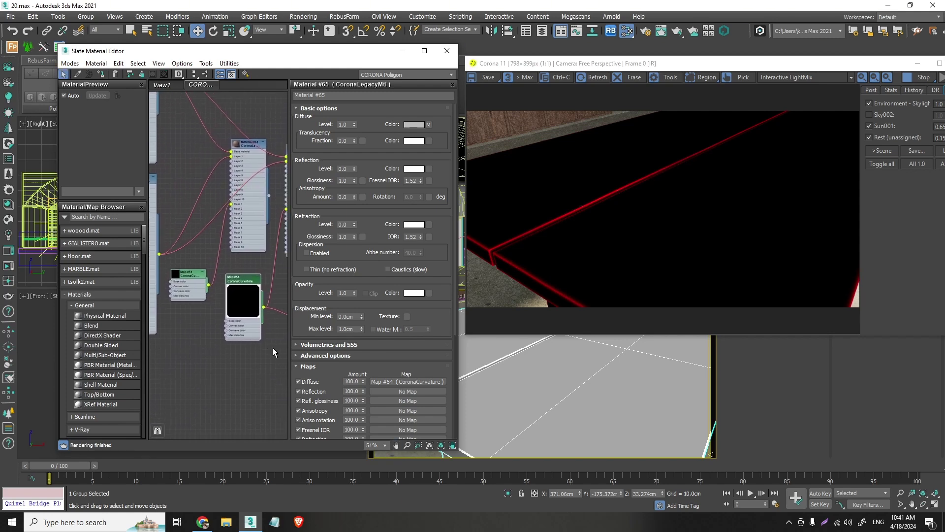
# Set the new curvature map's Convex color to white and Concave color to black, matching the first curvature map.
pyautogui.doubleClick(185, 294)
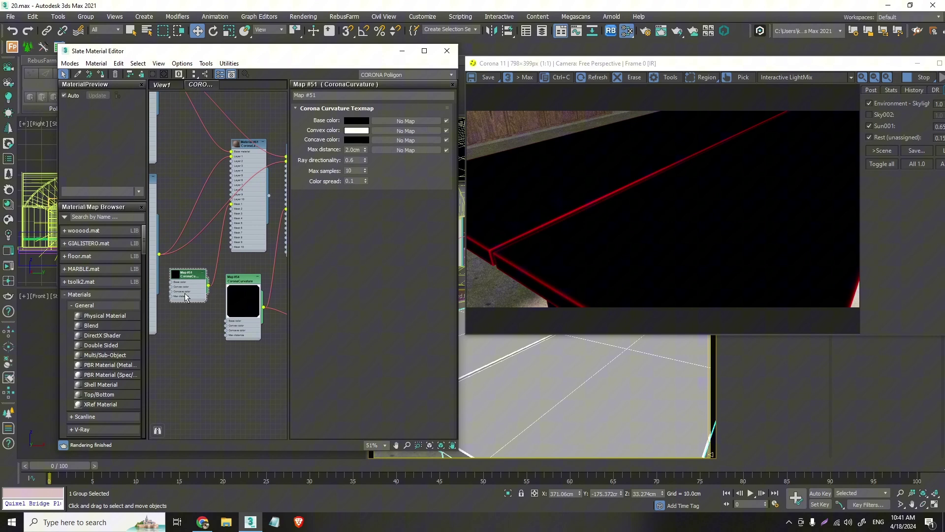
pyautogui.doubleClick(238, 297)
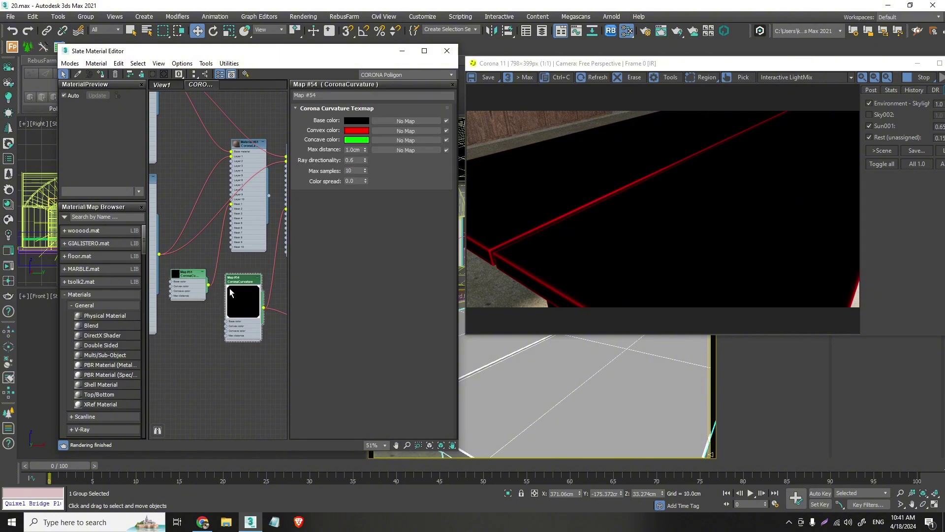
pyautogui.click(352, 130)
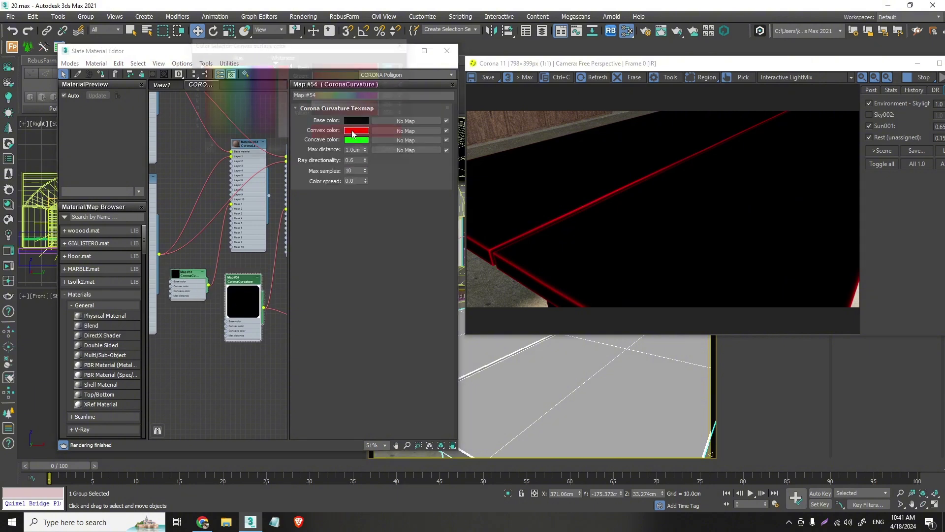
pyautogui.moveTo(281, 115); pyautogui.dragTo(284, 140)
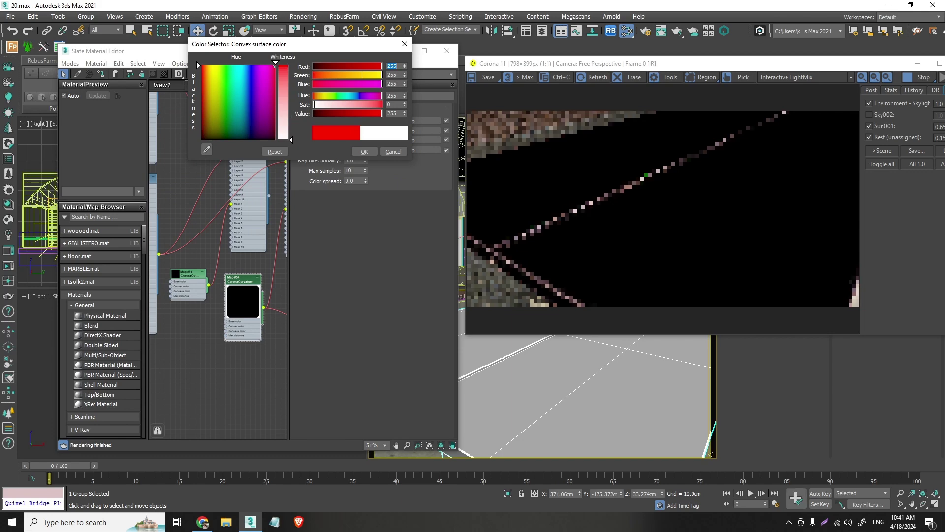
pyautogui.click(364, 151)
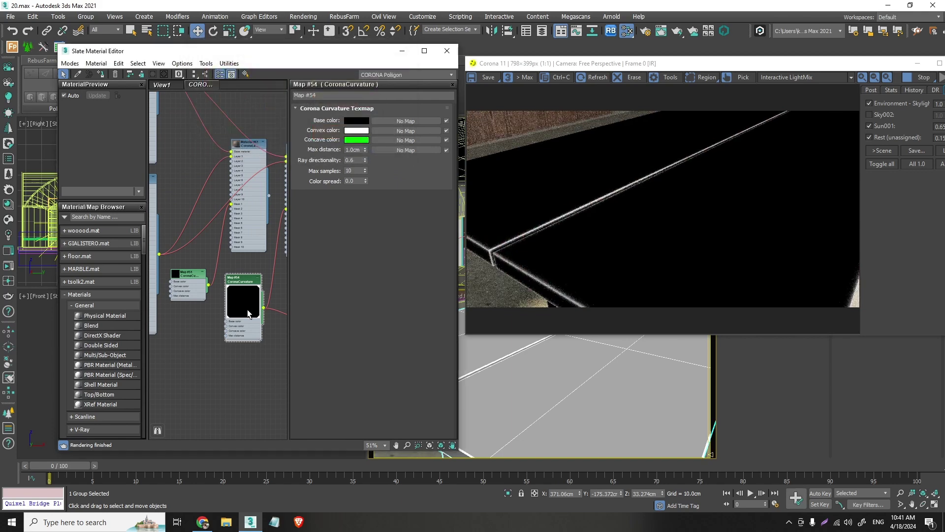
pyautogui.click(364, 141)
pyautogui.moveTo(320, 114); pyautogui.dragTo(196, 136)
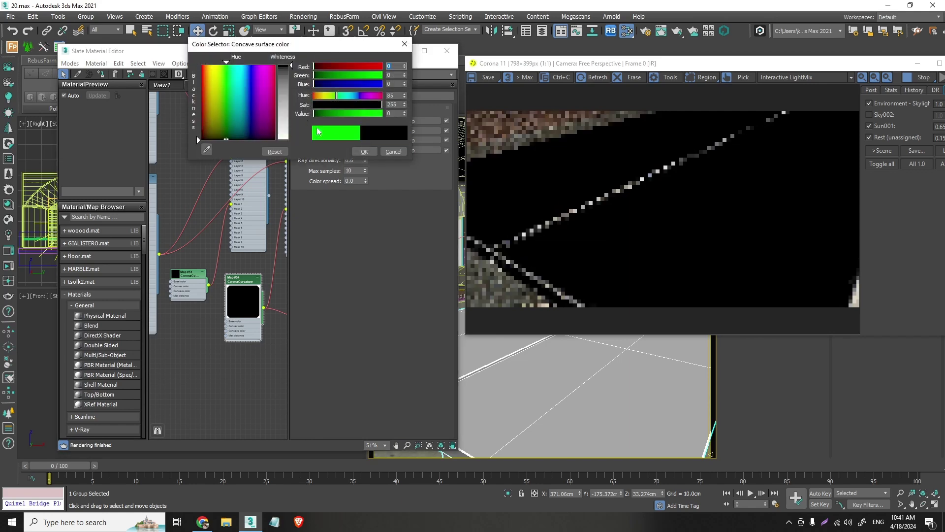
pyautogui.click(364, 151)
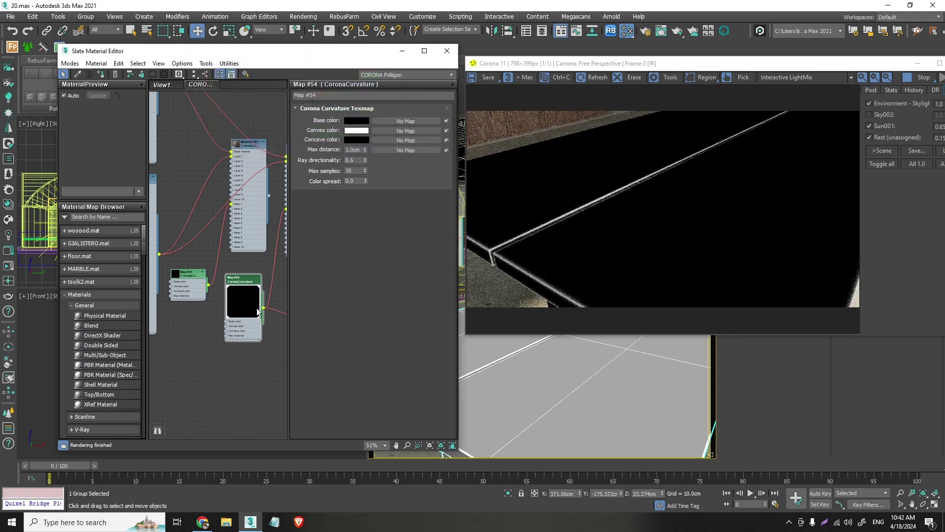
# Assign the second CoronaLayeredMtl to the selected table and inspect its worn corner in the interactive render.
pyautogui.moveTo(250, 310); pyautogui.dragTo(217, 303, button='middle')
pyautogui.scroll(-1, 217, 302)
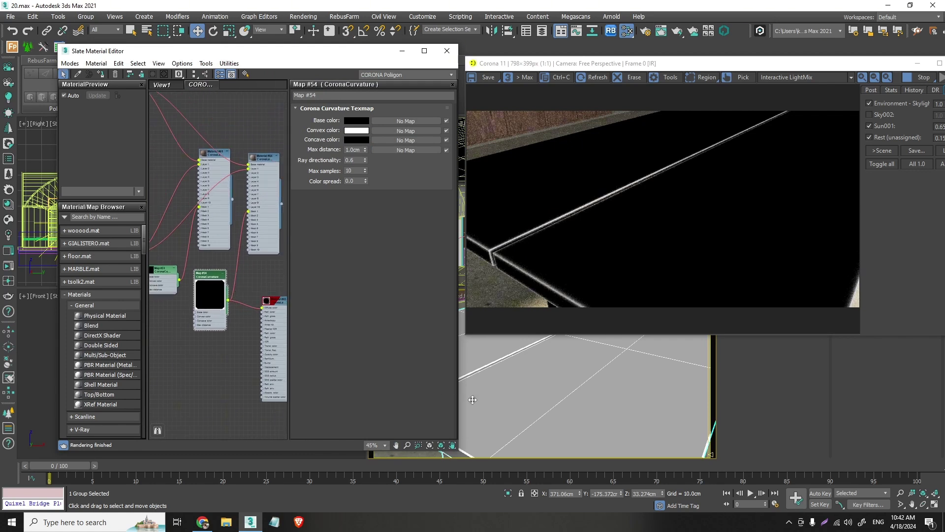
pyautogui.rightClick(266, 165)
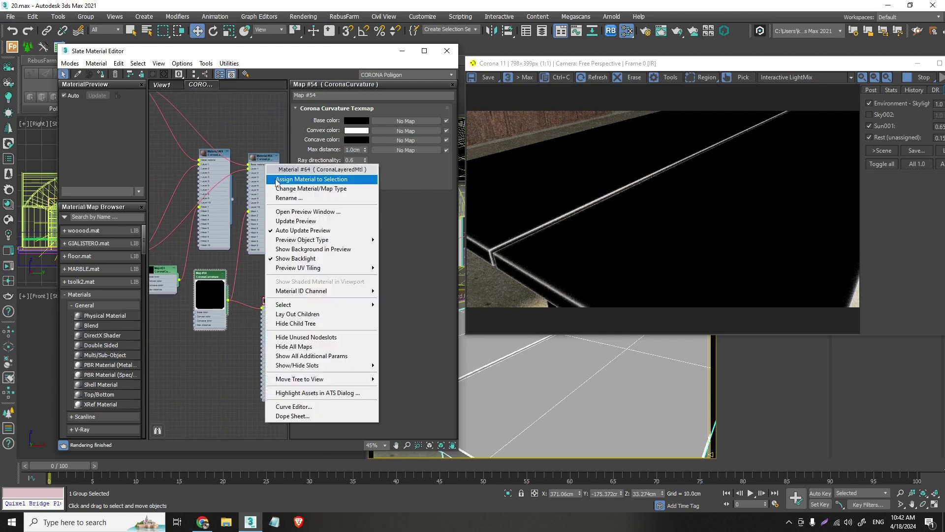
pyautogui.click(313, 180)
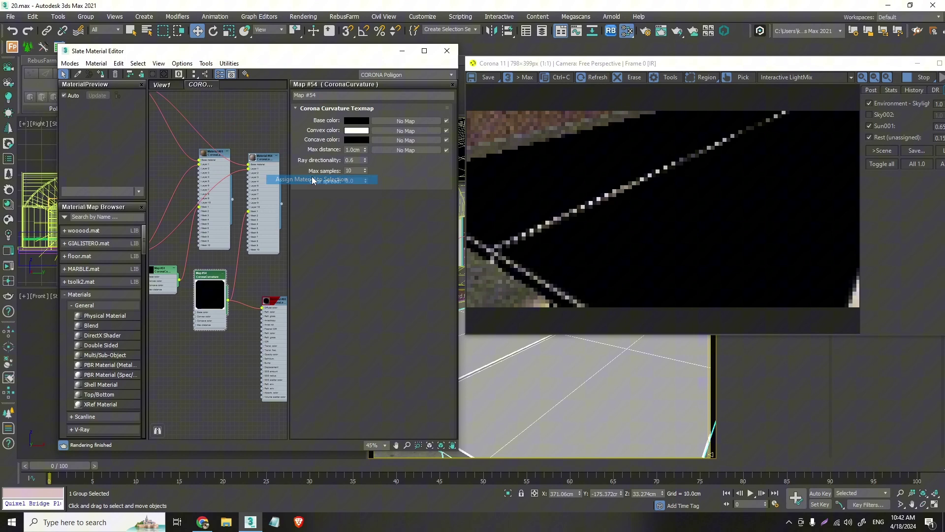
pyautogui.moveTo(518, 404); pyautogui.dragTo(621, 403, button='middle')
pyautogui.scroll(5, 494, 413)
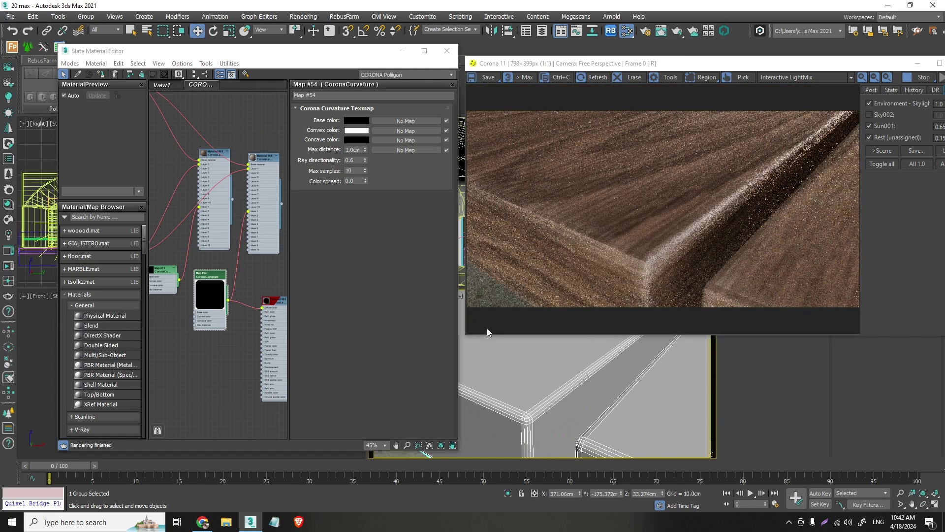
pyautogui.scroll(-3, 573, 399)
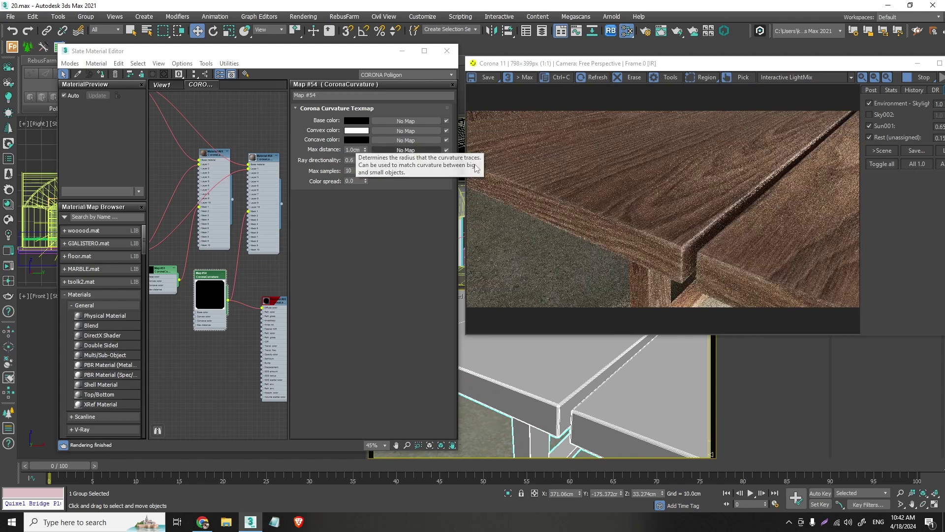
# Try Max distance values of 5 cm, 2.2 cm and 1.6 cm on the new curvature map.
pyautogui.click(354, 150)
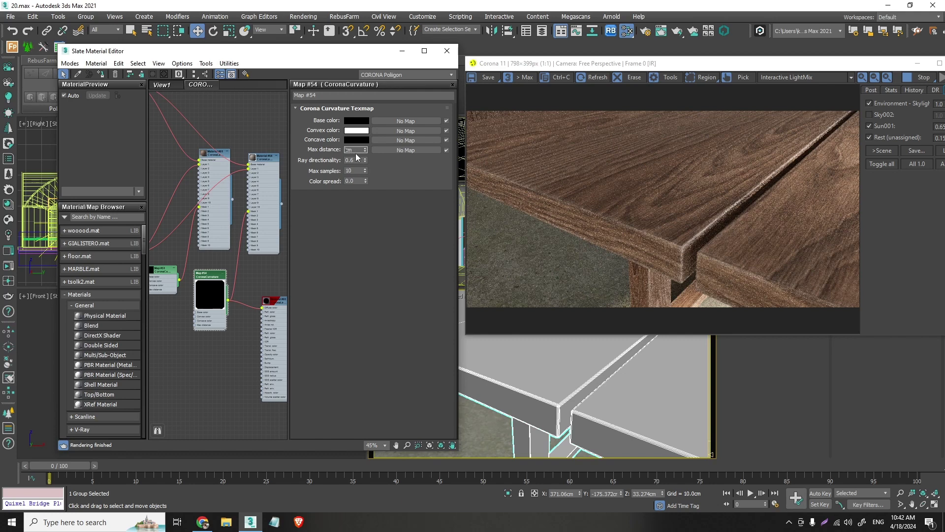
pyautogui.write('5')
pyautogui.press('Return')
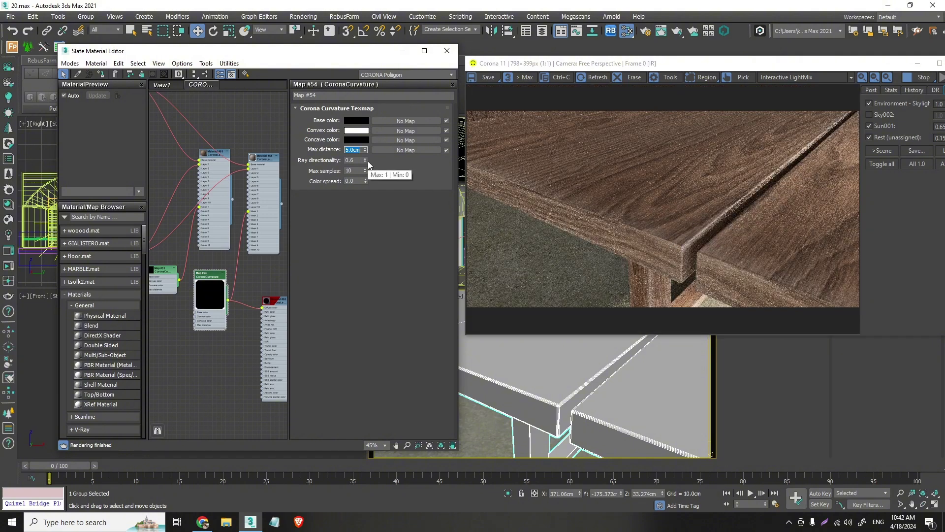
pyautogui.write('2.2')
pyautogui.press('Return')
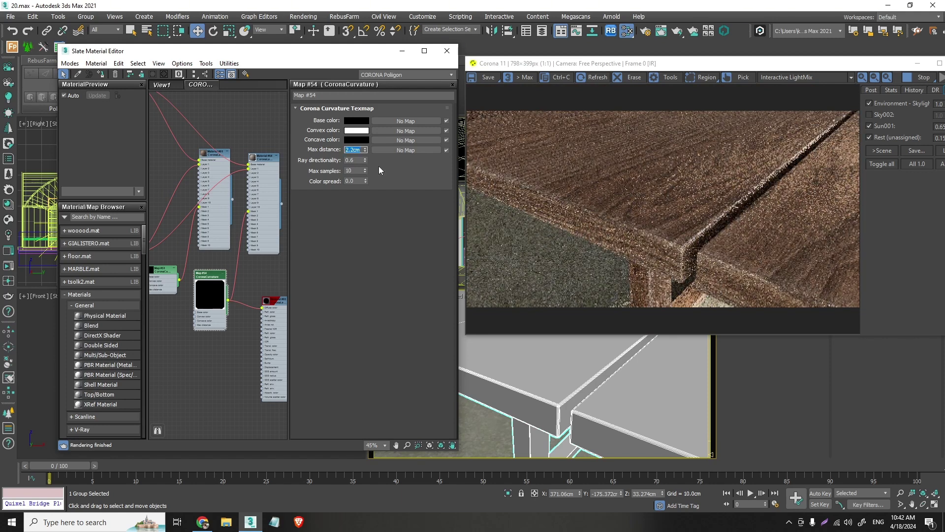
pyautogui.write('1.6')
pyautogui.press('Return')
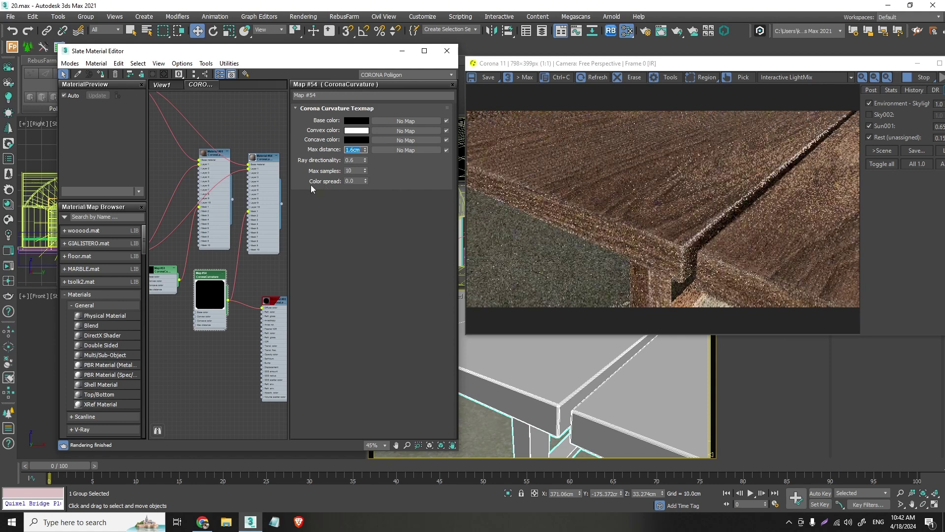
# Set the curvature map's Color spread to 0.15 and Max distance to 1.8 cm, and check the wider table view.
pyautogui.click(355, 181)
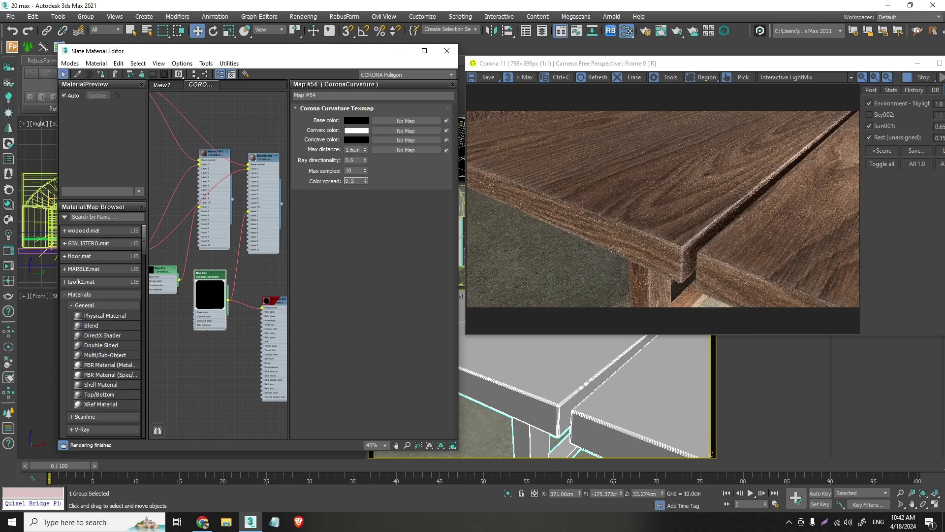
pyautogui.write('0.15')
pyautogui.press('Return')
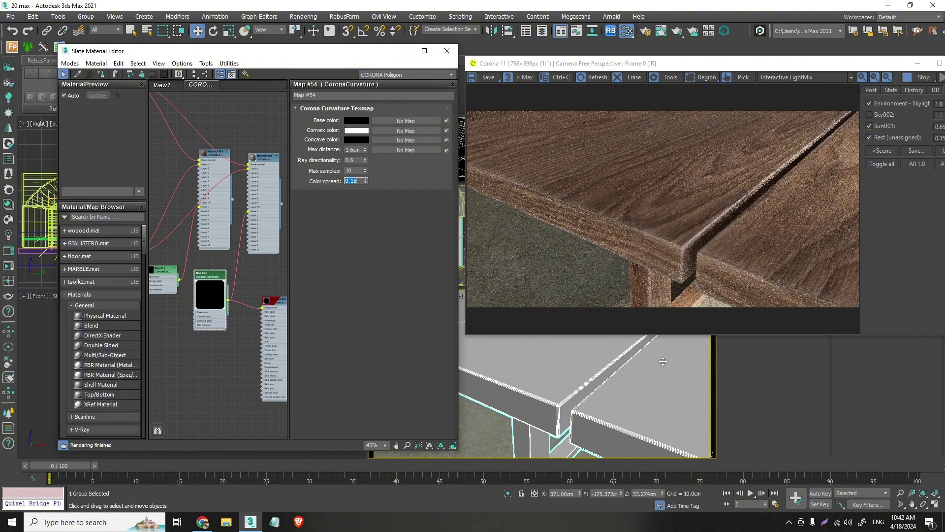
pyautogui.click(354, 150)
pyautogui.press('Return')
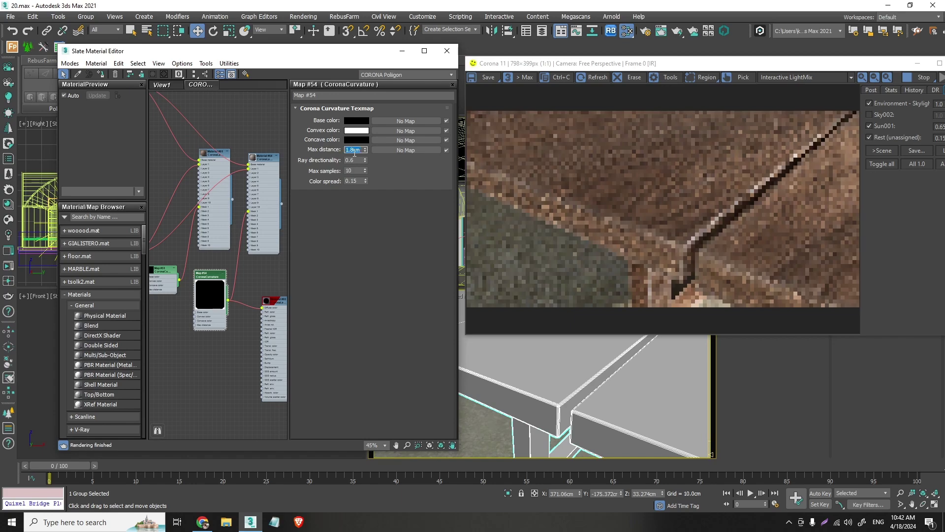
pyautogui.scroll(-3, 586, 382)
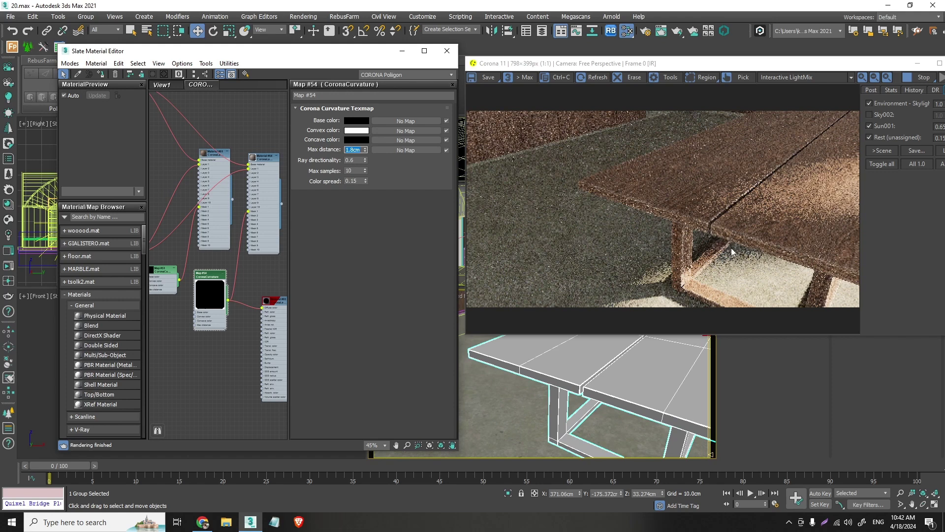
# Examine the table's worn corner up close in the interactive render.
pyautogui.scroll(3, 586, 379)
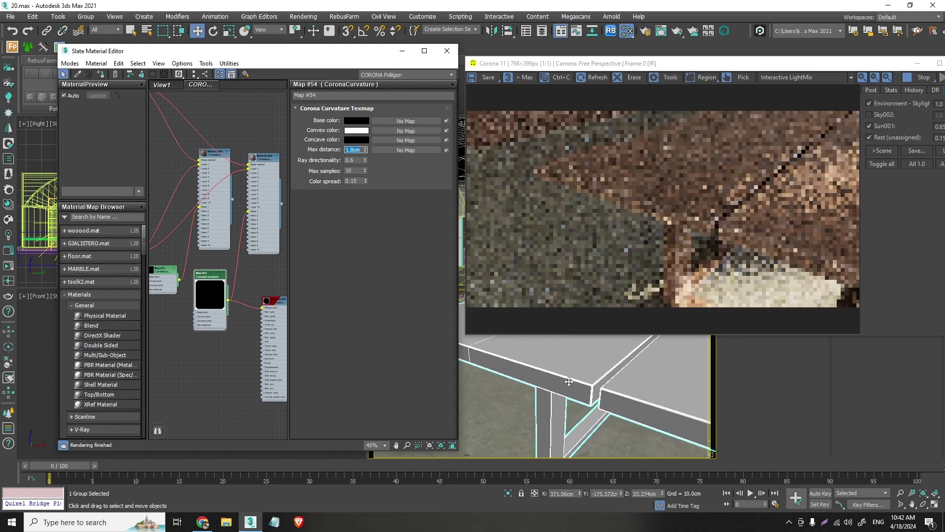
pyautogui.scroll(1, 601, 404)
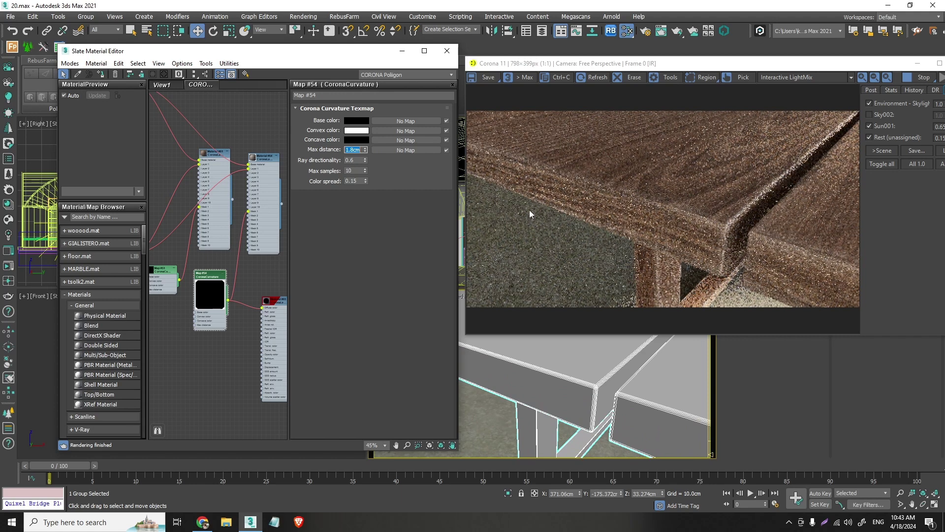
pyautogui.scroll(-4, 238, 291)
pyautogui.moveTo(199, 251); pyautogui.dragTo(217, 267, button='middle')
pyautogui.scroll(3, 209, 217)
pyautogui.rightClick(200, 186)
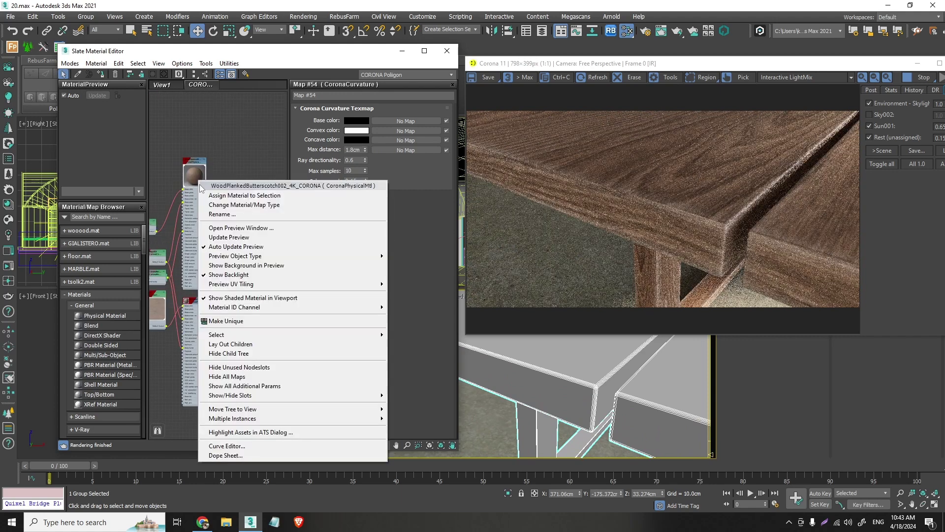
# Restrict rendering to a region around the table corner, frame the wider tabletop, and copy the rendered image into a separate window for comparison.
pyautogui.moveTo(658, 64); pyautogui.dragTo(630, 74)
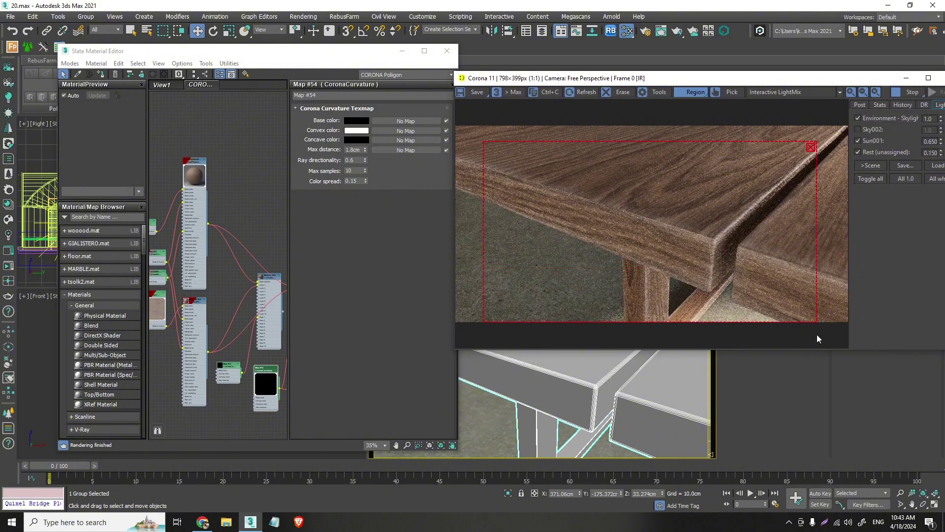
pyautogui.scroll(-5, 613, 424)
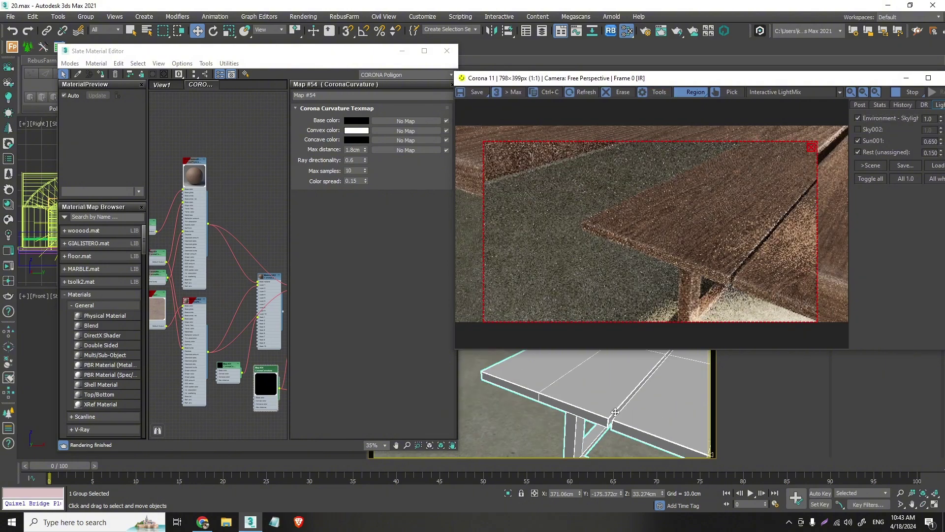
pyautogui.keyDown('alt'); pyautogui.moveTo(615, 413); pyautogui.dragTo(588, 419, button='middle'); pyautogui.keyUp('alt')
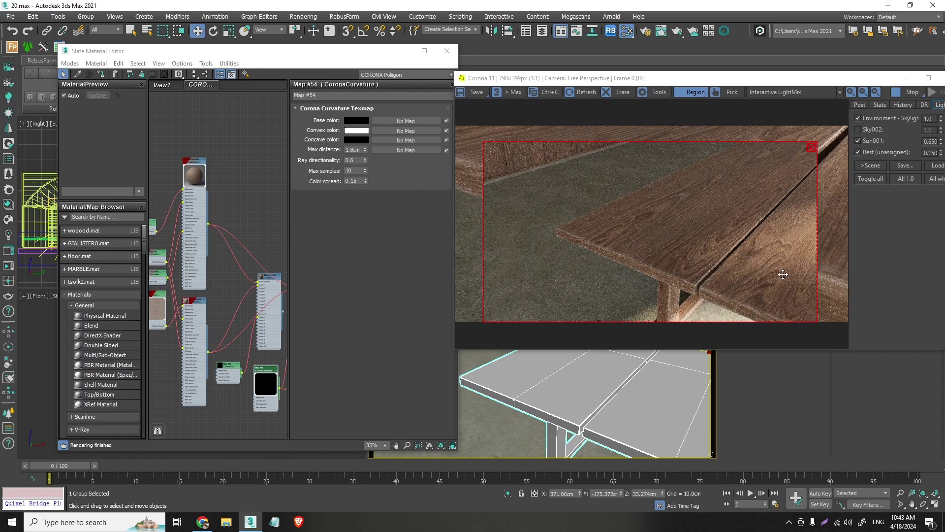
pyautogui.scroll(4, 718, 294)
pyautogui.scroll(-4, 719, 293)
pyautogui.click(511, 94)
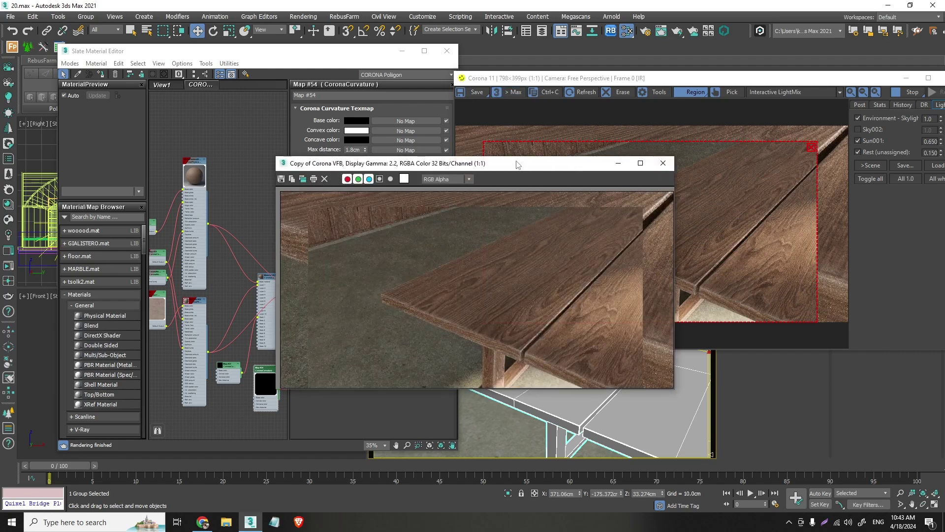
pyautogui.moveTo(522, 171); pyautogui.dragTo(317, 264)
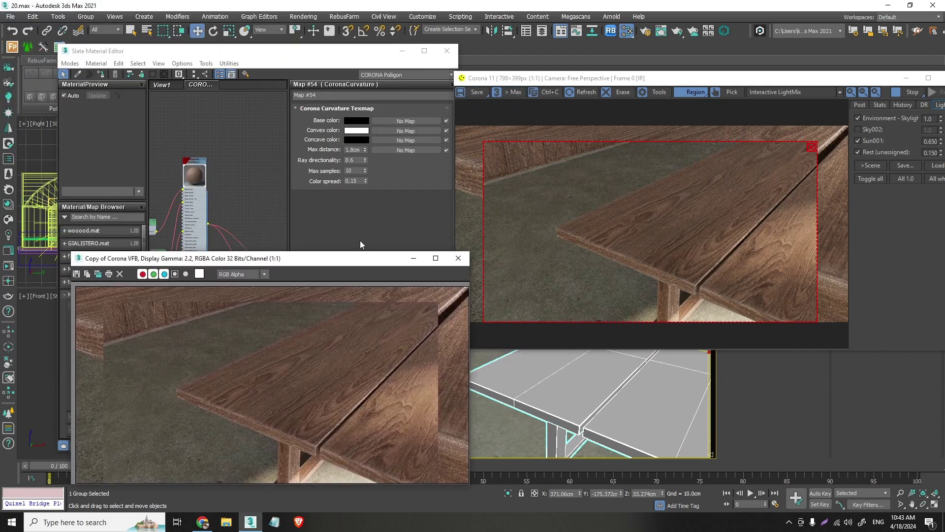
# Assign the plain WoodPlankedButterscotch002_4K_CORONA material to the table, compare its render with the copied image, and close the copy.
pyautogui.rightClick(199, 194)
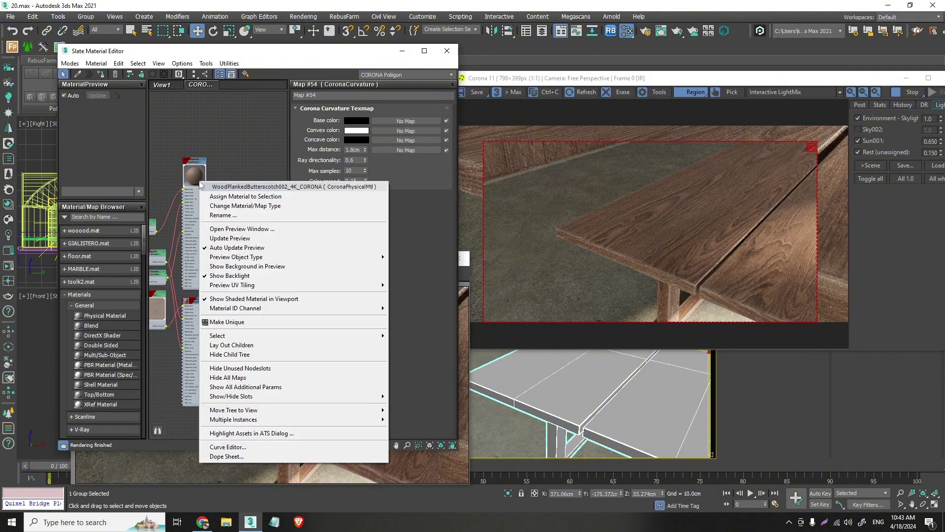
pyautogui.click(222, 196)
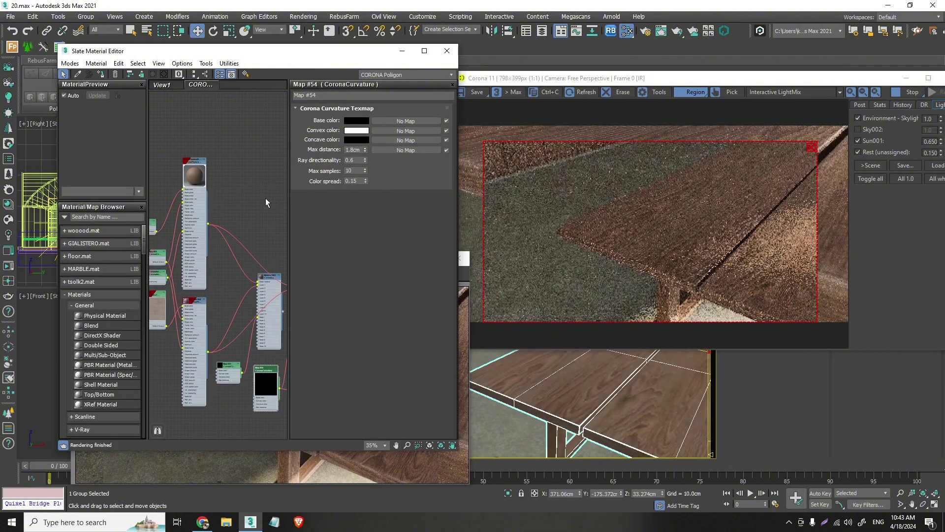
pyautogui.click(376, 461)
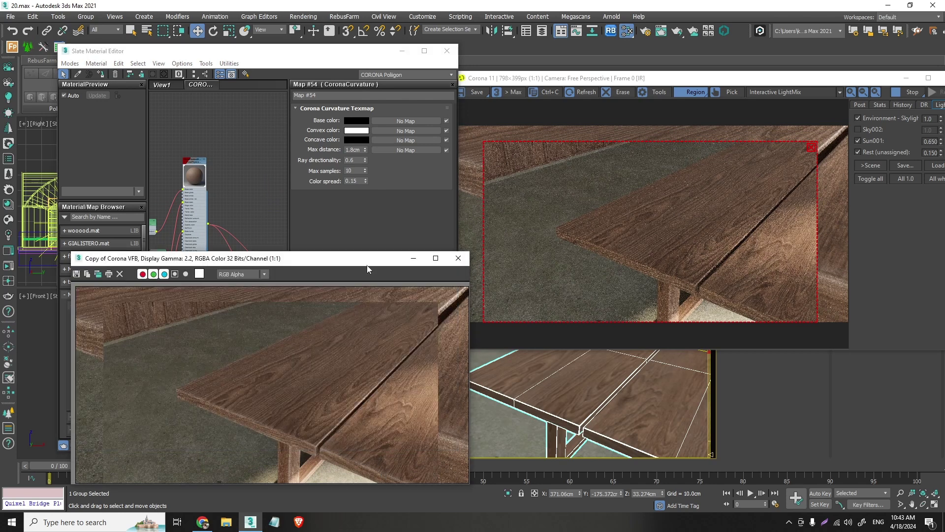
pyautogui.moveTo(367, 269); pyautogui.dragTo(383, 129)
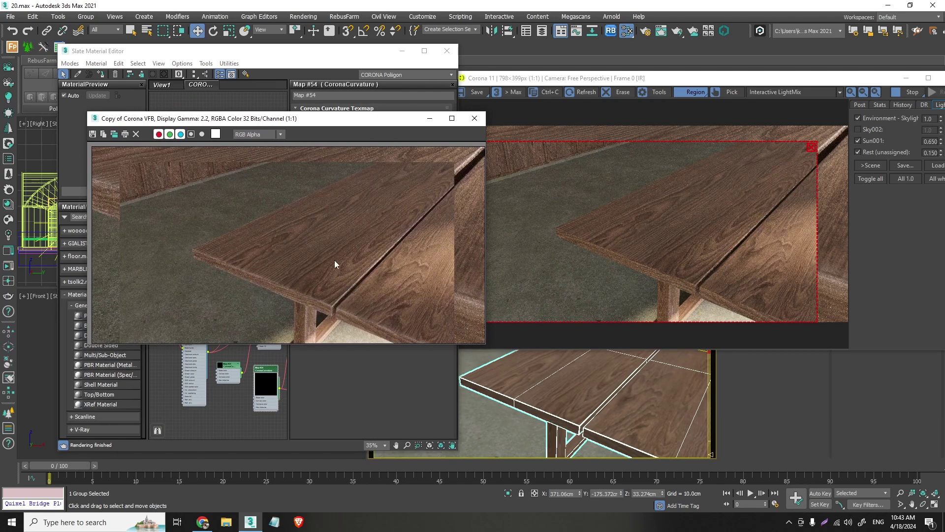
pyautogui.click(475, 118)
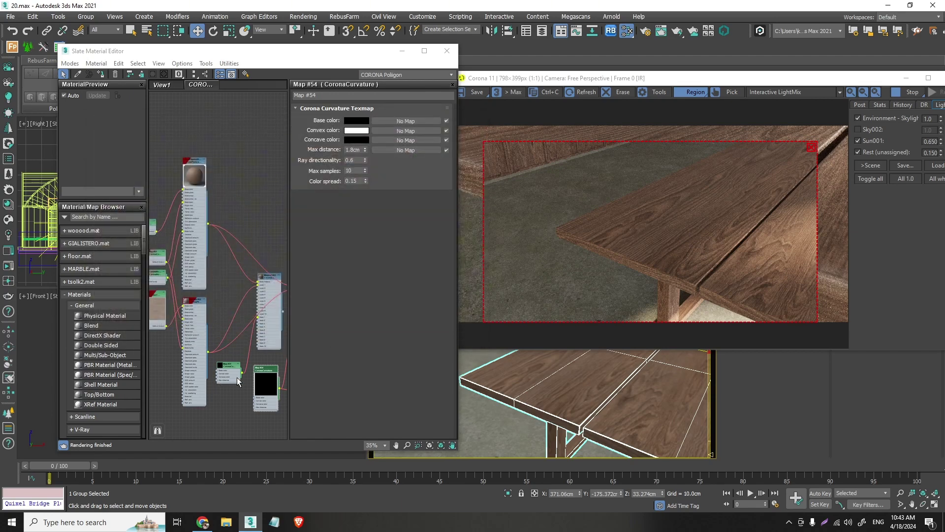
# Clear the render region, frame the crossing joints of the wood panelling, and select the panelled object.
pyautogui.moveTo(267, 370); pyautogui.dragTo(246, 303, button='middle')
pyautogui.scroll(3, 249, 316)
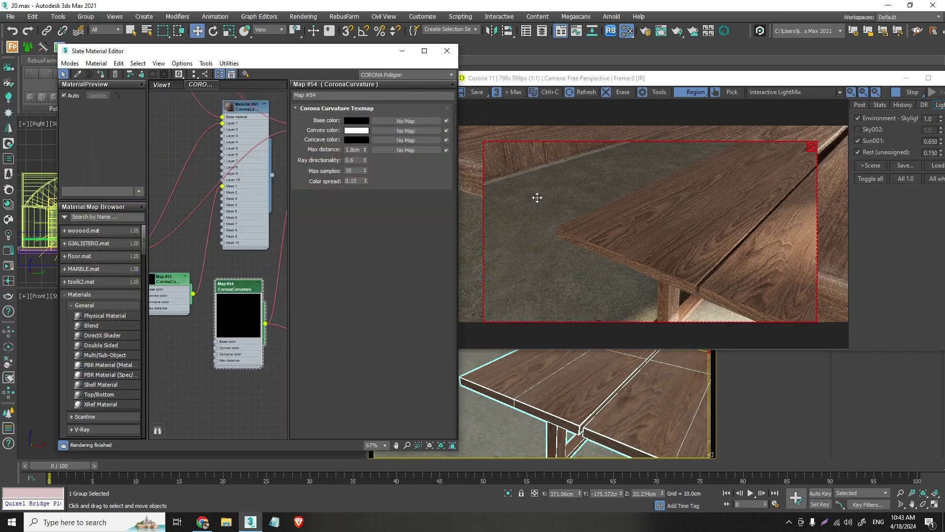
pyautogui.click(811, 148)
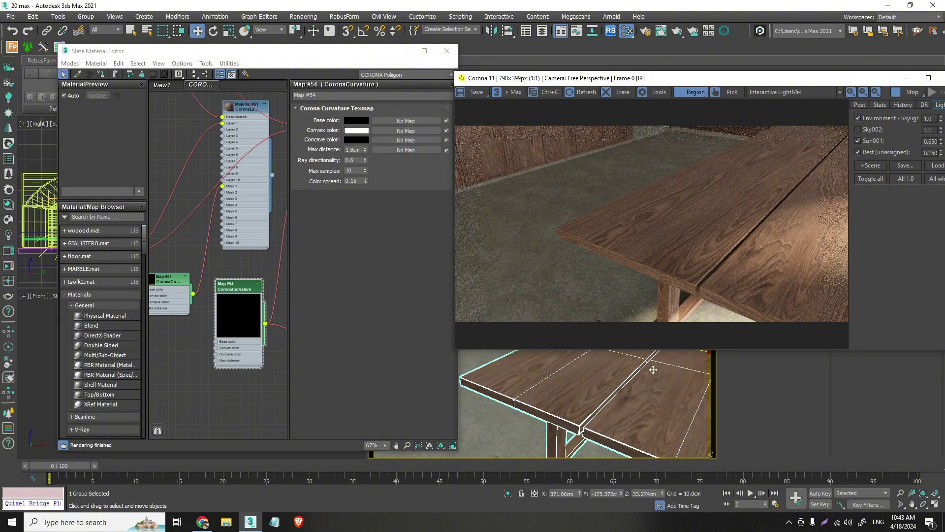
pyautogui.moveTo(665, 403); pyautogui.dragTo(653, 382, button='middle')
pyautogui.scroll(8, 653, 381)
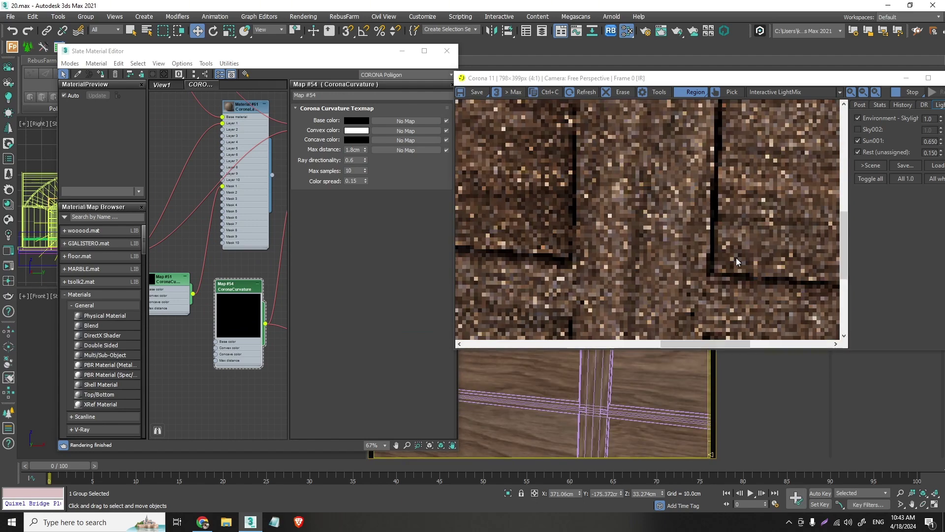
pyautogui.keyDown('alt'); pyautogui.moveTo(622, 385); pyautogui.dragTo(657, 380, button='middle'); pyautogui.keyUp('alt')
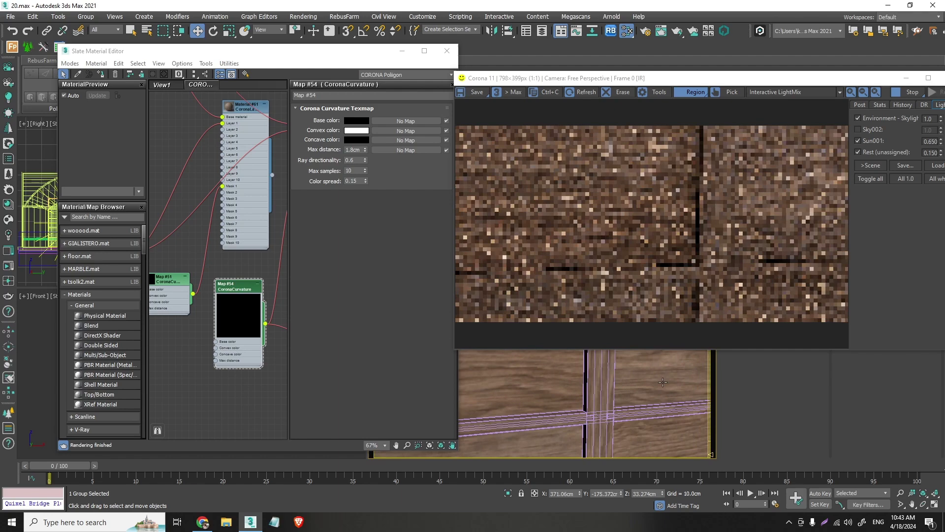
pyautogui.scroll(2, 710, 238)
pyautogui.scroll(-2, 712, 241)
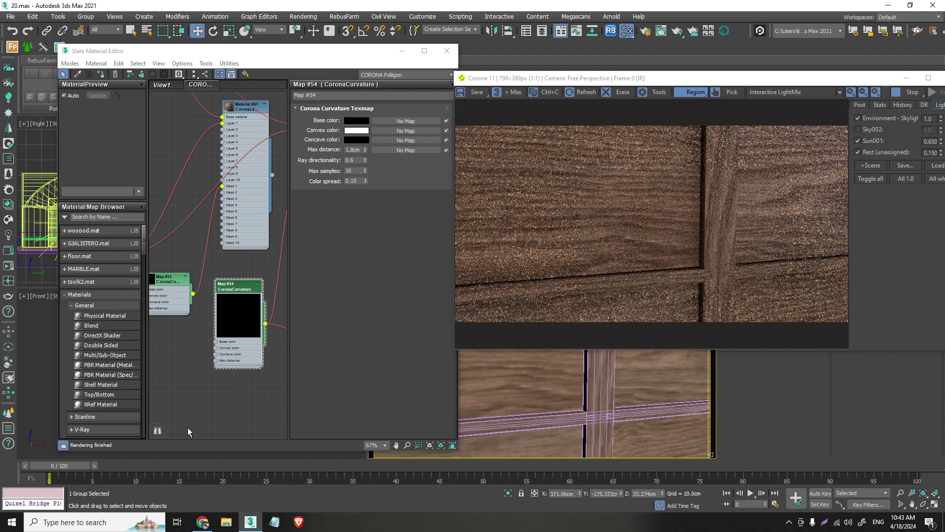
pyautogui.click(590, 407)
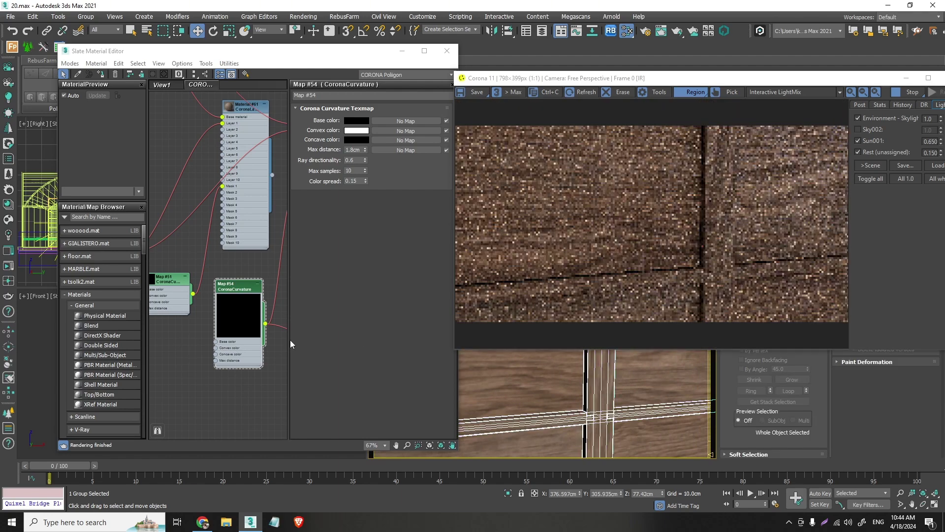
# Try the first CoronaLayeredMtl on the selected panelling and inspect the edge wear around its crossing joints.
pyautogui.moveTo(251, 211); pyautogui.dragTo(274, 343, button='middle')
pyautogui.scroll(-3, 274, 343)
pyautogui.rightClick(263, 286)
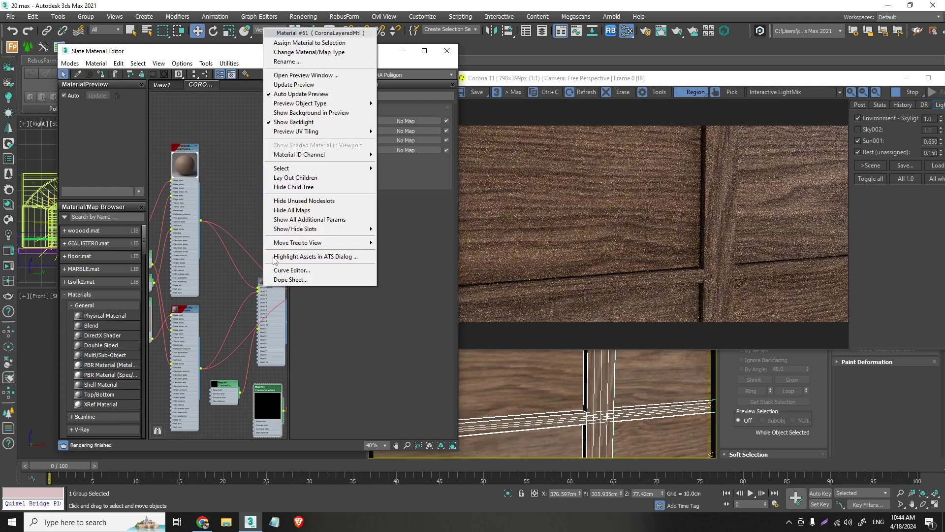
pyautogui.click(318, 46)
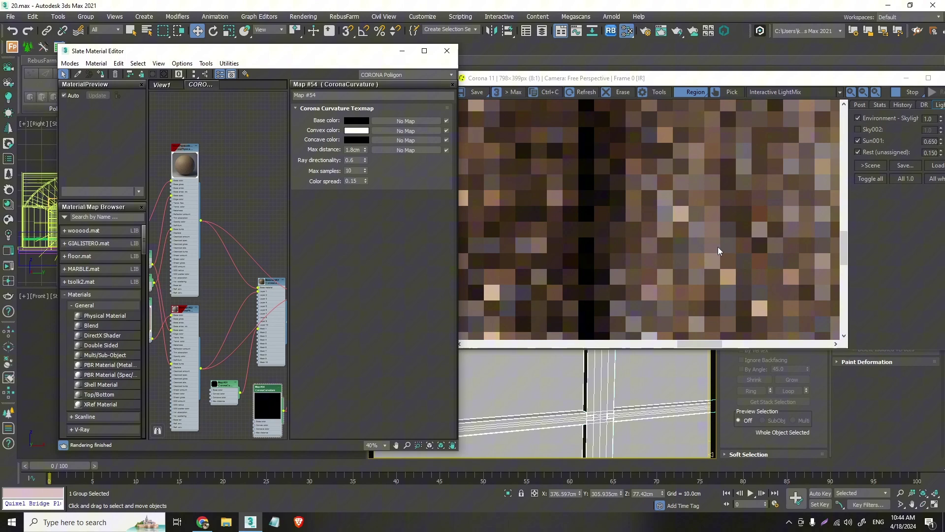
pyautogui.scroll(1, 728, 267)
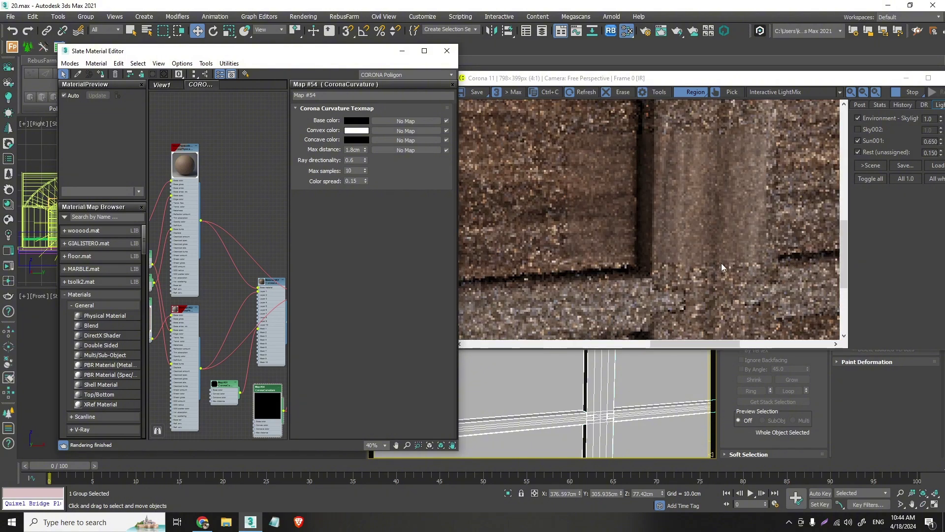
pyautogui.scroll(-1, 752, 296)
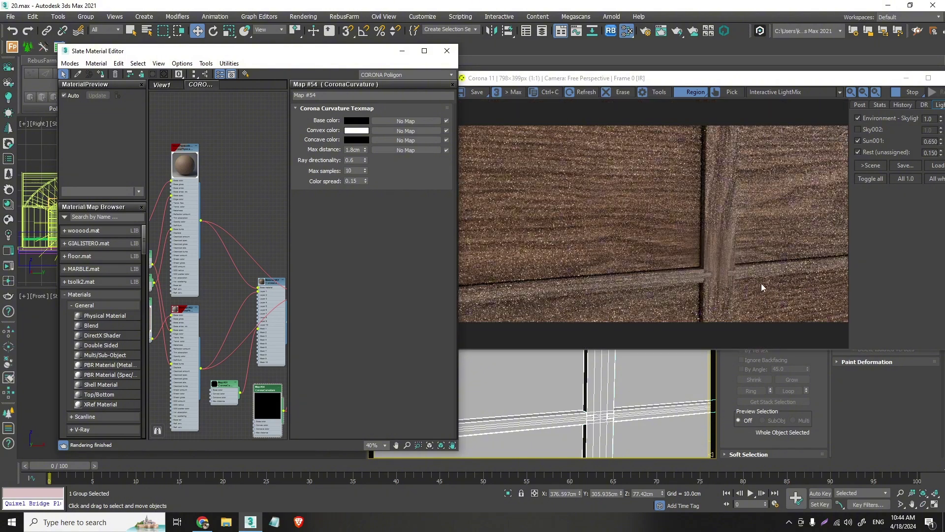
pyautogui.scroll(-4, 198, 305)
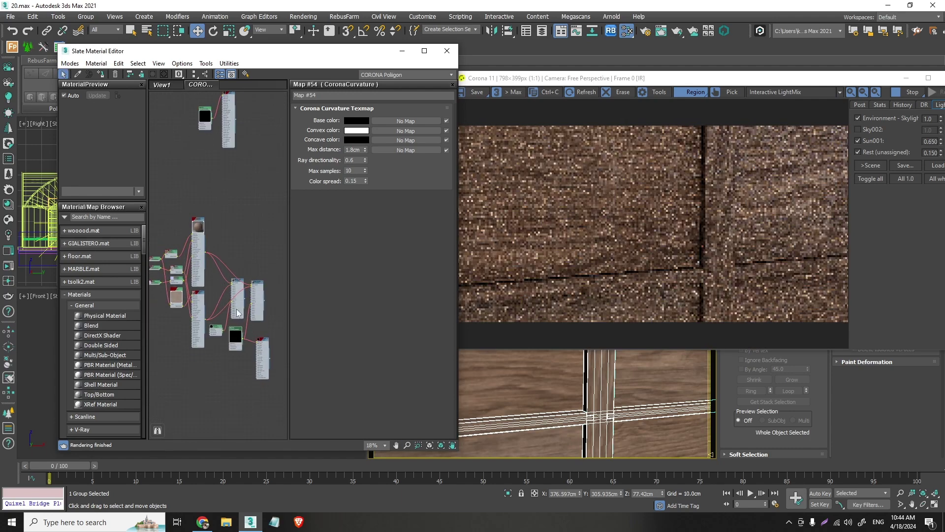
# Delete the test material fed by the second curvature map from the node graph.
pyautogui.moveTo(231, 345); pyautogui.dragTo(237, 323, button='middle')
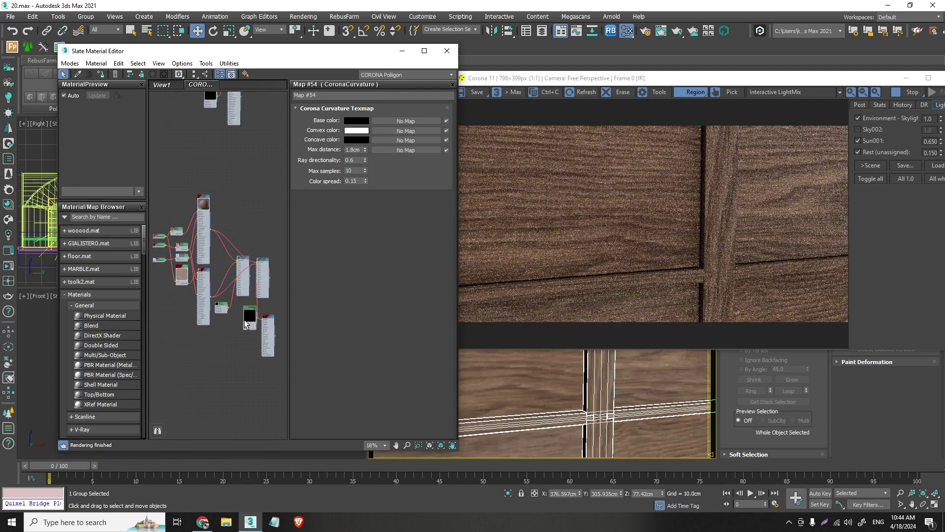
pyautogui.scroll(2, 262, 346)
pyautogui.moveTo(269, 328); pyautogui.dragTo(229, 313)
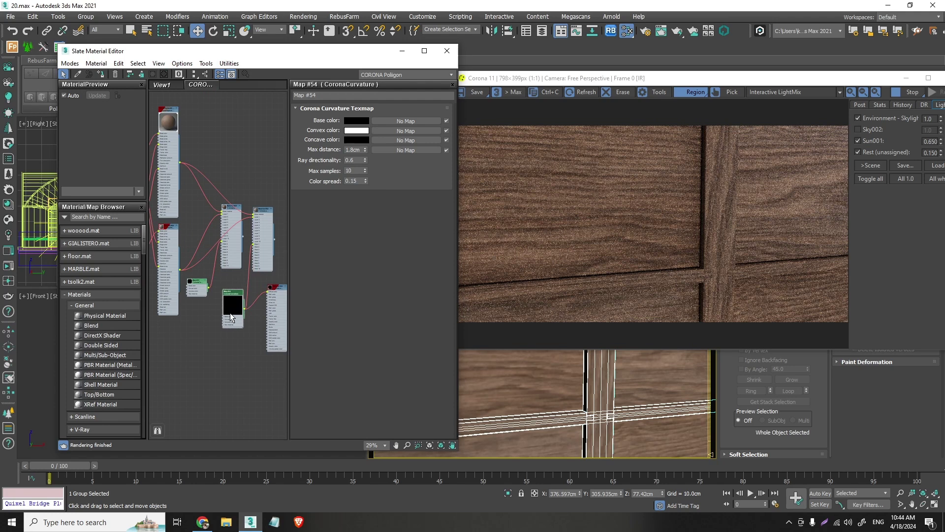
pyautogui.click(276, 297)
pyautogui.click(275, 297)
pyautogui.press('Delete')
# Reposition the second CoronaLayeredMtl node beside its curvature map and assign the material to the selected panelling.
pyautogui.moveTo(266, 237); pyautogui.dragTo(277, 280)
pyautogui.rightClick(270, 269)
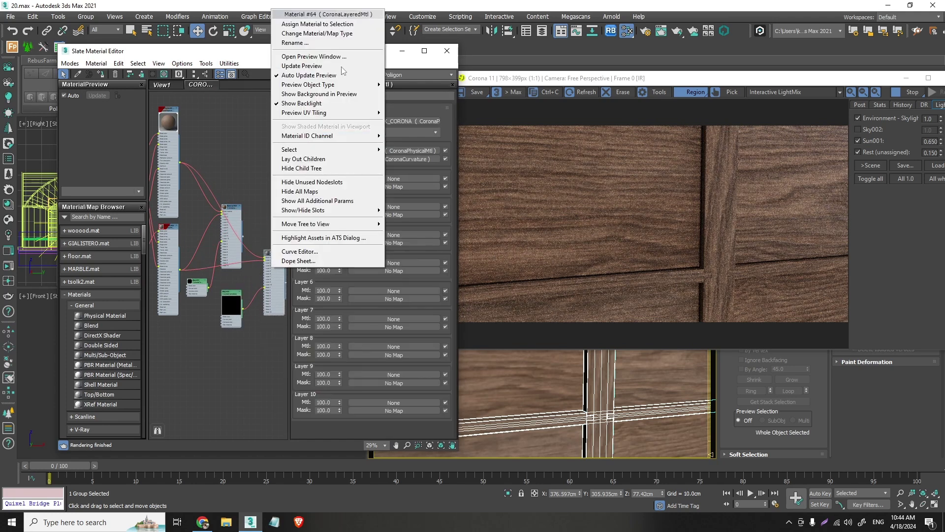
pyautogui.click(347, 28)
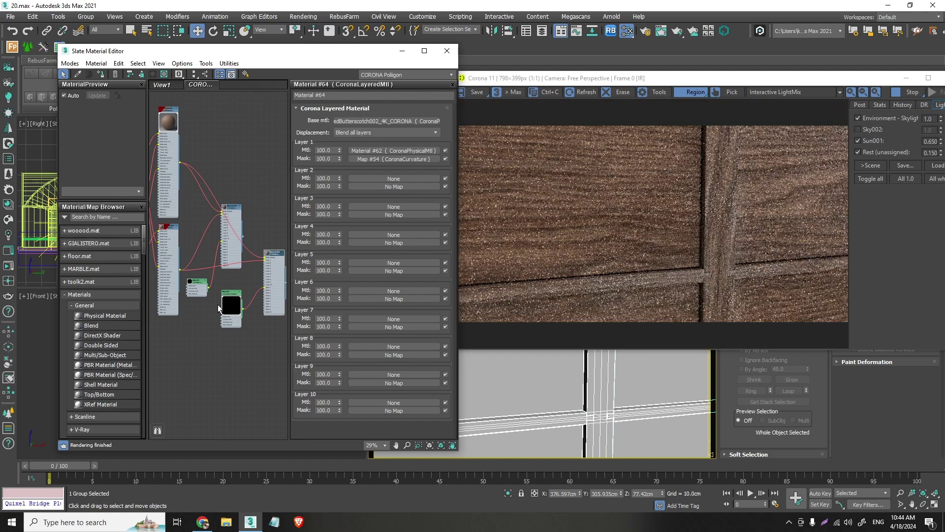
# Set the second curvature map's Max distance to 1 cm and inspect the panel joints in the interactive render.
pyautogui.click(231, 302)
pyautogui.doubleClick(232, 303)
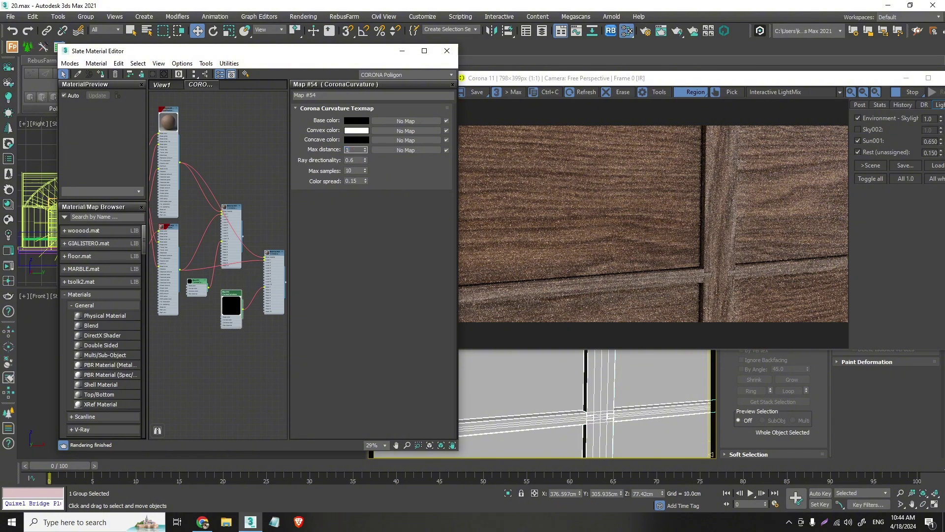
pyautogui.press('Return')
pyautogui.scroll(1, 732, 276)
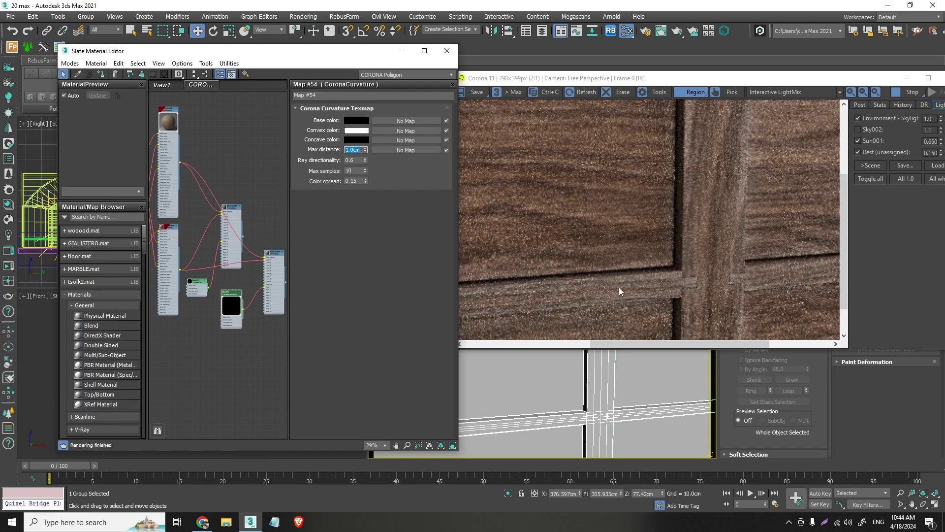
# Set the second curvature map's Color spread to 0.0 and Max distance to 0.8 cm, checking the worn panel edges.
pyautogui.doubleClick(354, 181)
pyautogui.write('0')
pyautogui.press('Return')
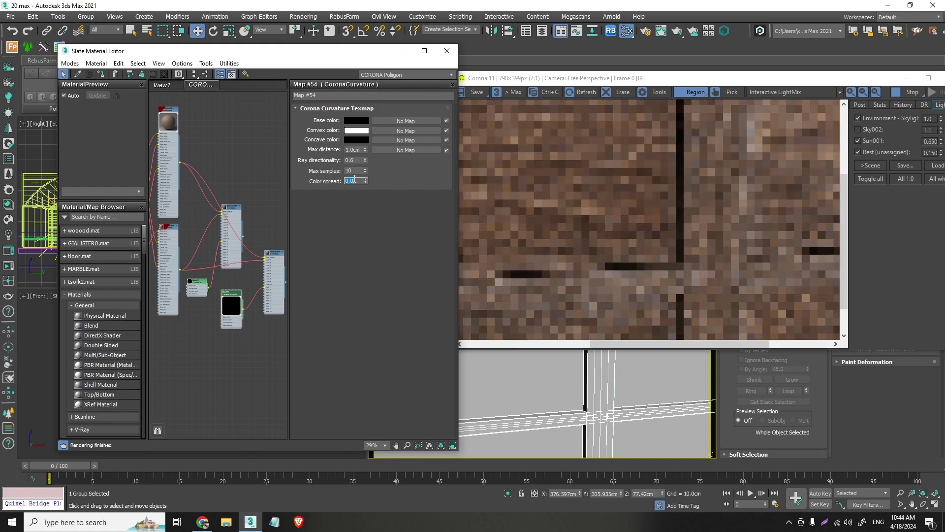
pyautogui.scroll(-1, 683, 278)
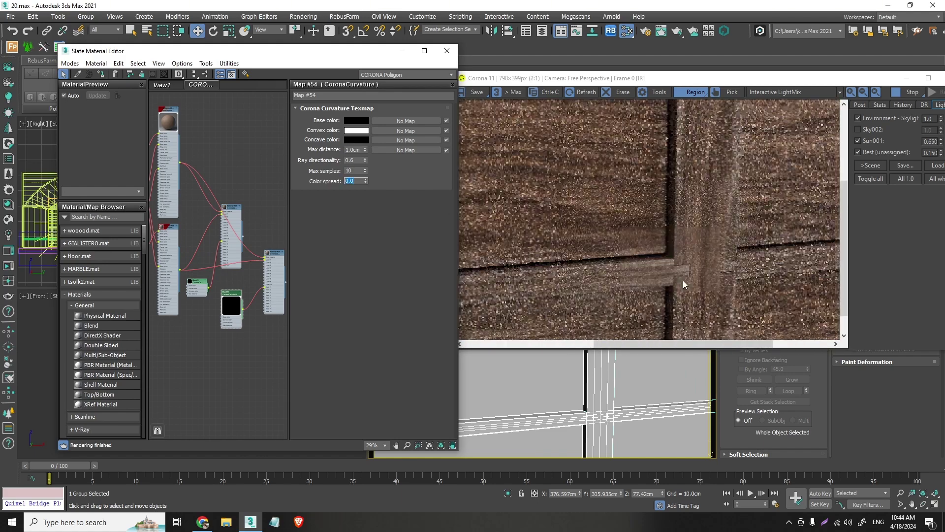
pyautogui.click(354, 149)
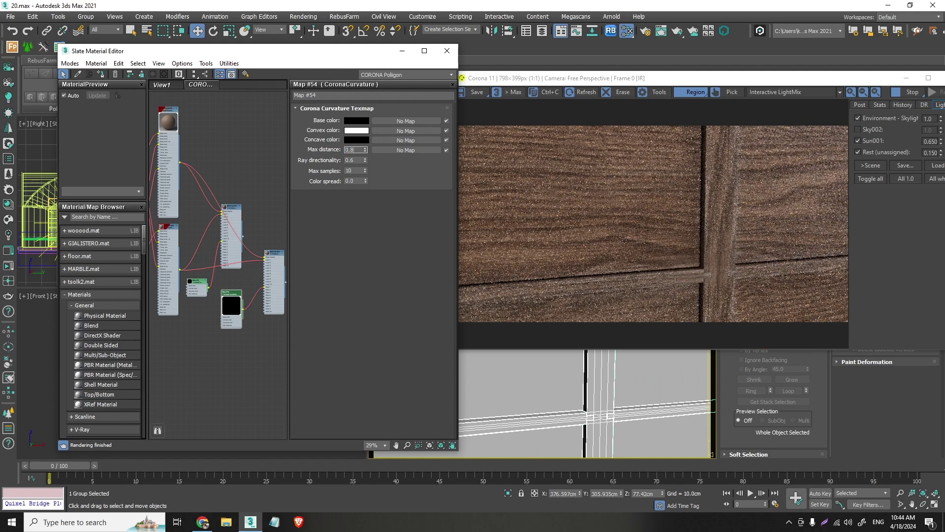
pyautogui.press('Return')
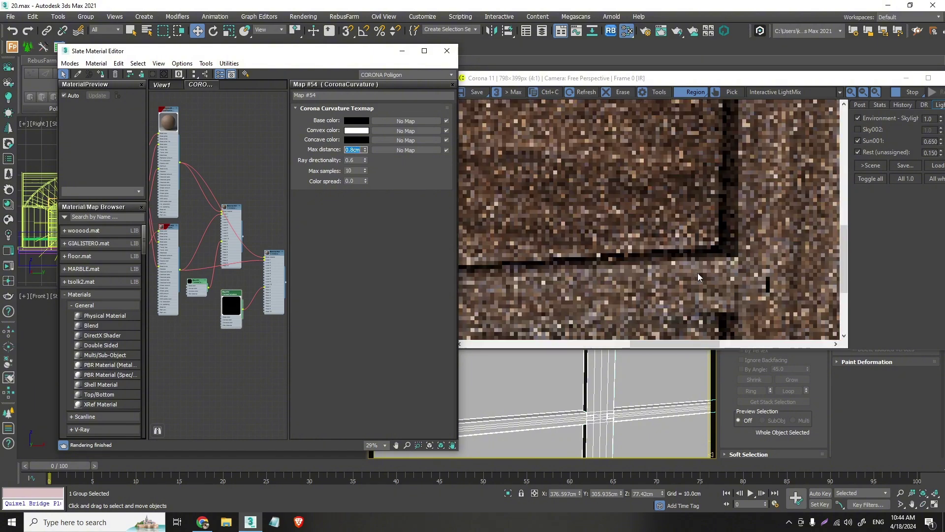
pyautogui.scroll(-5, 599, 391)
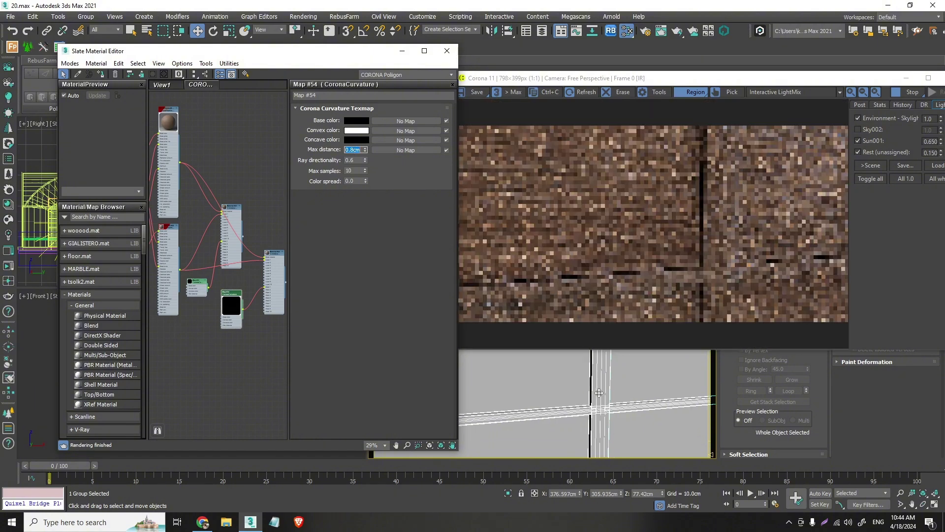
# Examine the edge wear on the wood panelling joints in the interactive render, from close up and farther back.
pyautogui.moveTo(598, 391); pyautogui.dragTo(578, 373, button='middle')
pyautogui.scroll(3, 579, 373)
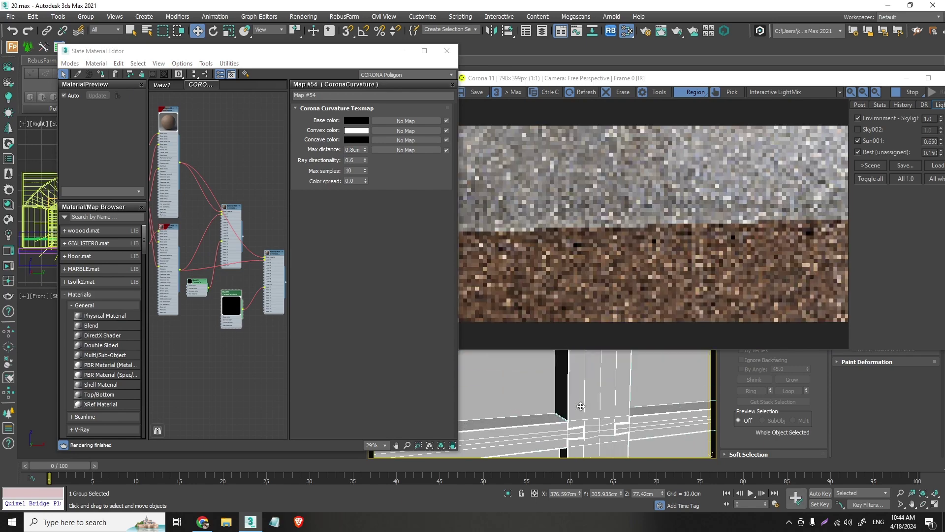
pyautogui.scroll(2, 712, 281)
pyautogui.scroll(-2, 711, 281)
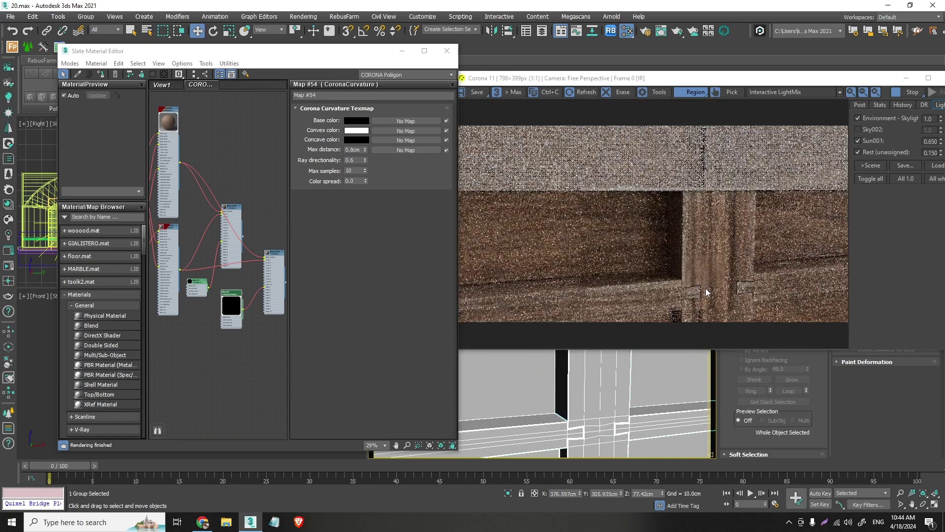
pyautogui.scroll(-4, 646, 380)
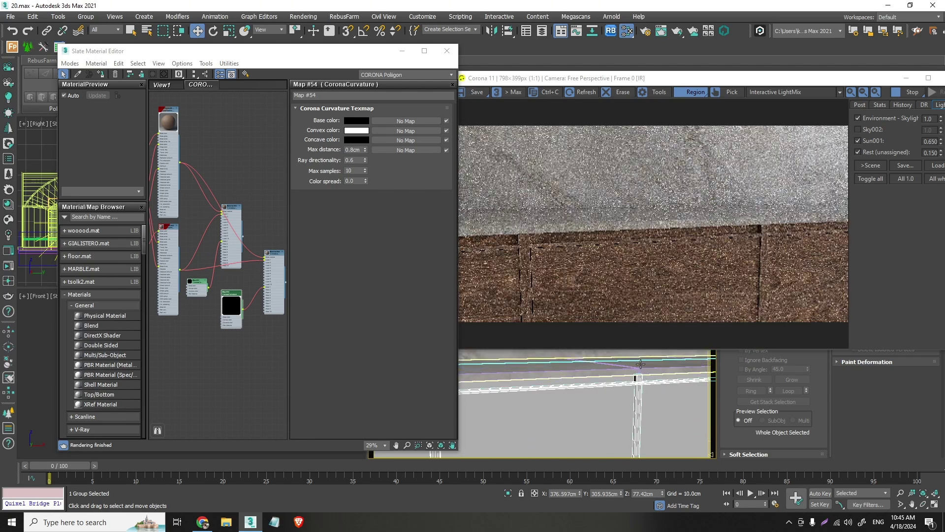
# Show the render's tone mapping settings and reposition the frame buffer so they are fully visible.
pyautogui.click(857, 105)
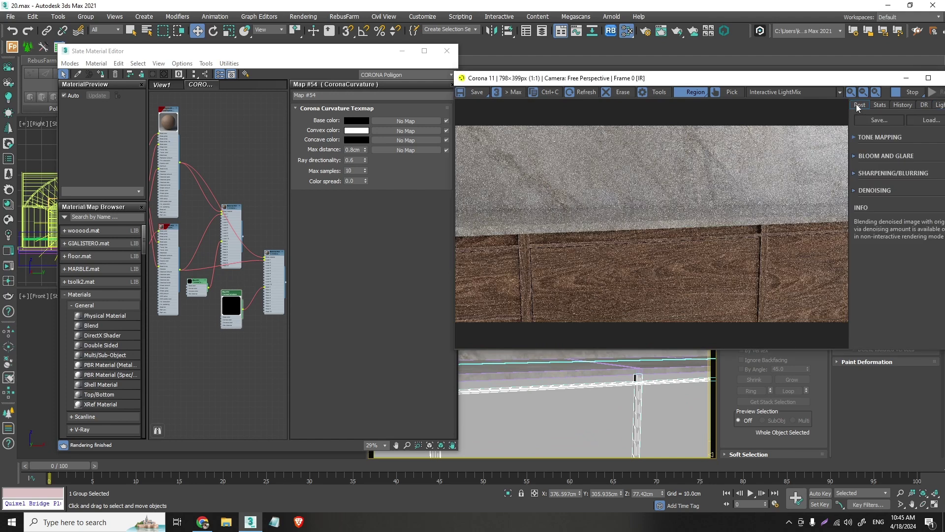
pyautogui.click(866, 137)
pyautogui.moveTo(842, 79); pyautogui.dragTo(812, 72)
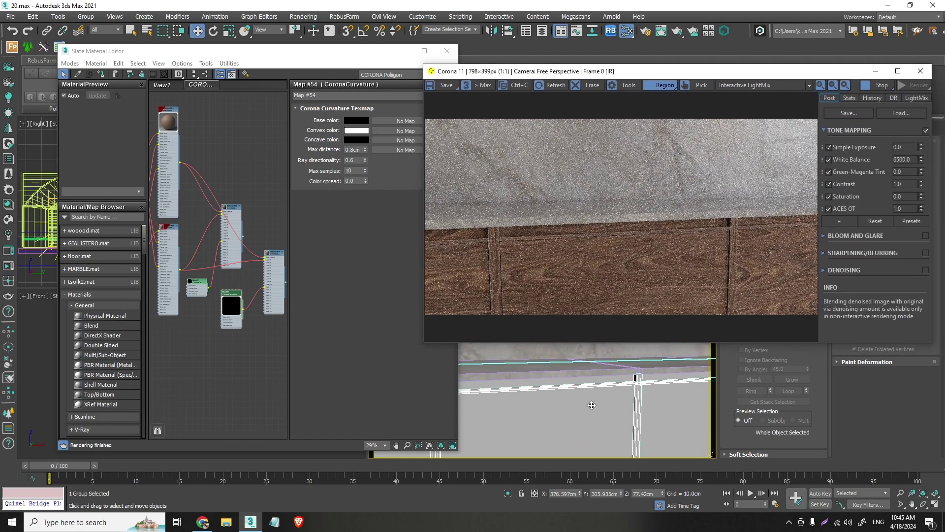
# Switch the viewport to the Corona camera and move the material editor and frame buffer apart to uncover the viewports.
pyautogui.press('c')
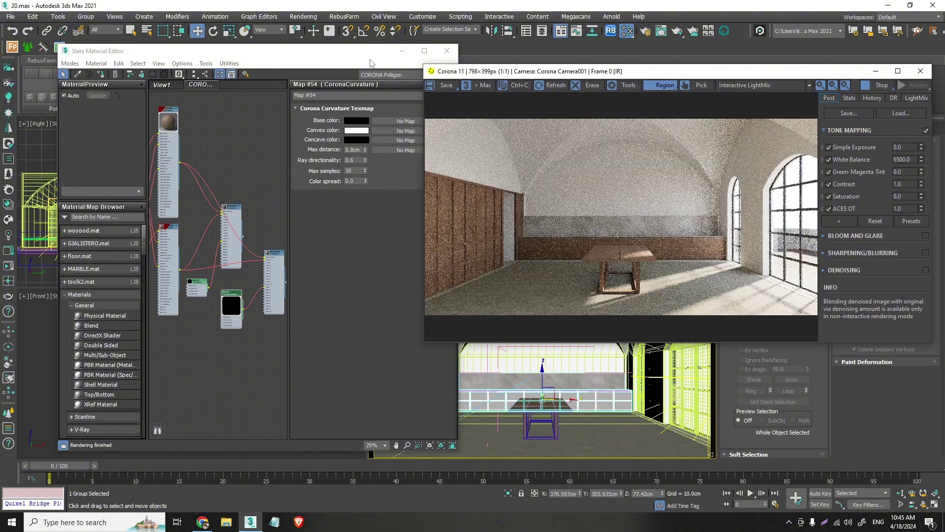
pyautogui.moveTo(363, 52); pyautogui.dragTo(326, 58)
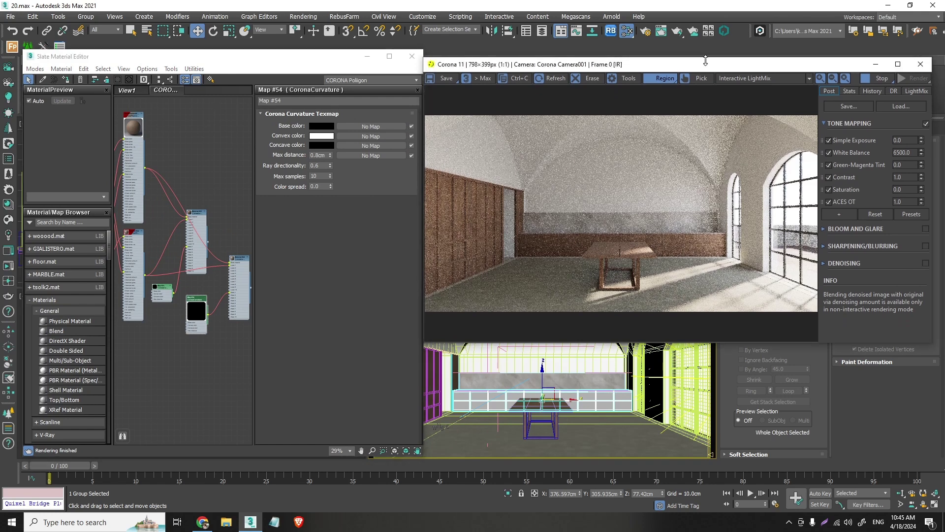
pyautogui.moveTo(652, 72); pyautogui.dragTo(815, 54)
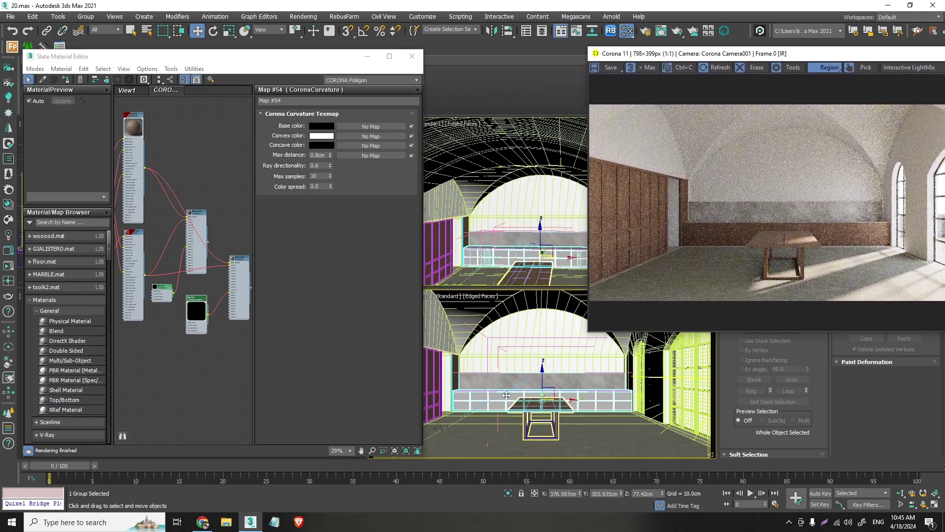